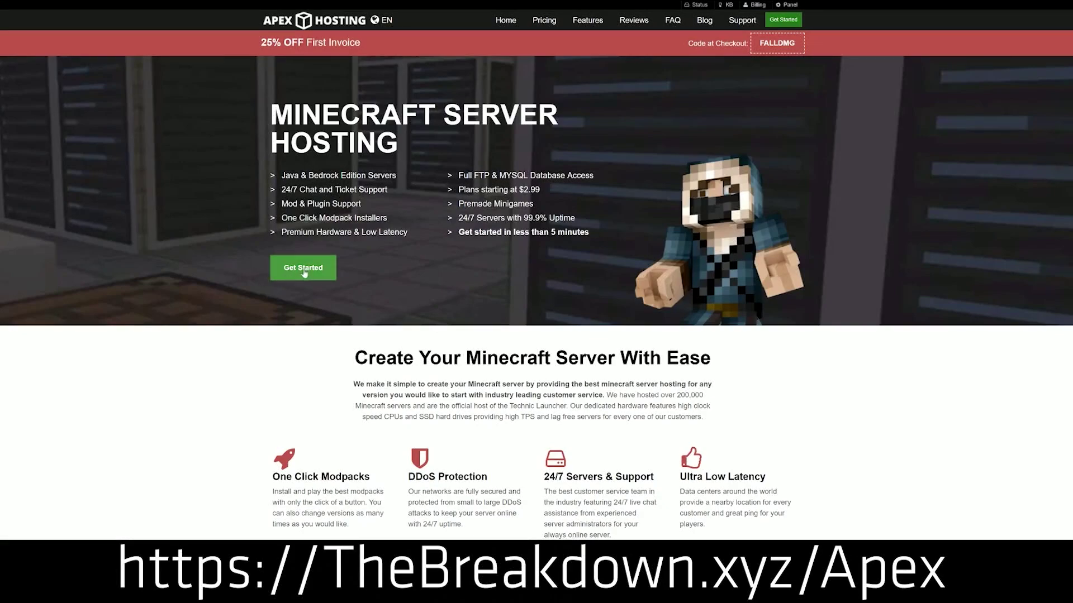
- Highlight the DDoS Protection, Automated Backups and Instant Setup feature descriptions on Apex Hosting
scroll(279, 267, "down", 4)
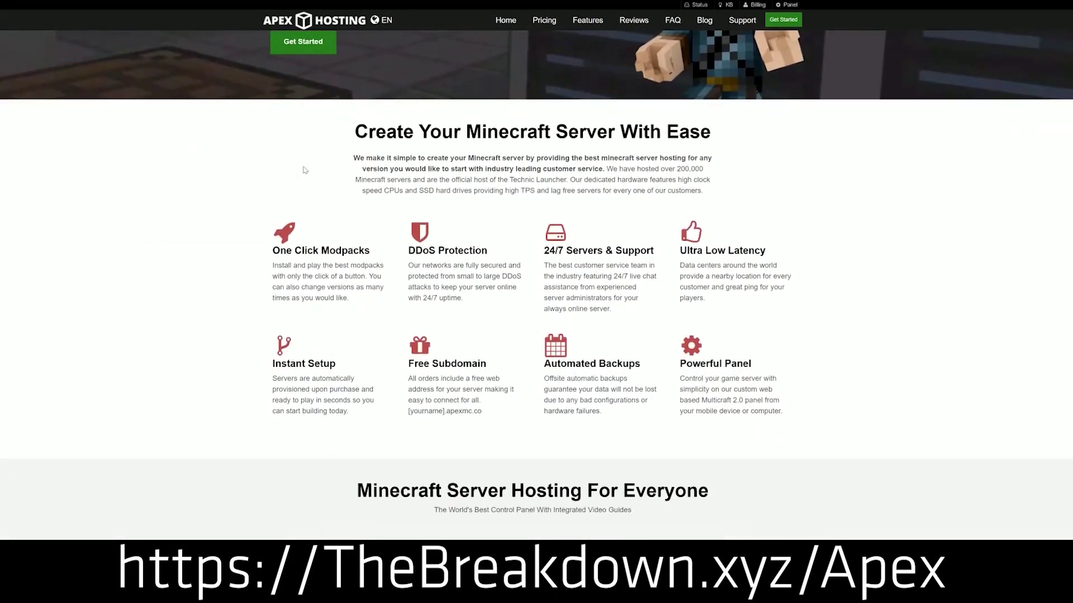
left_click_drag(271, 250, 653, 253)
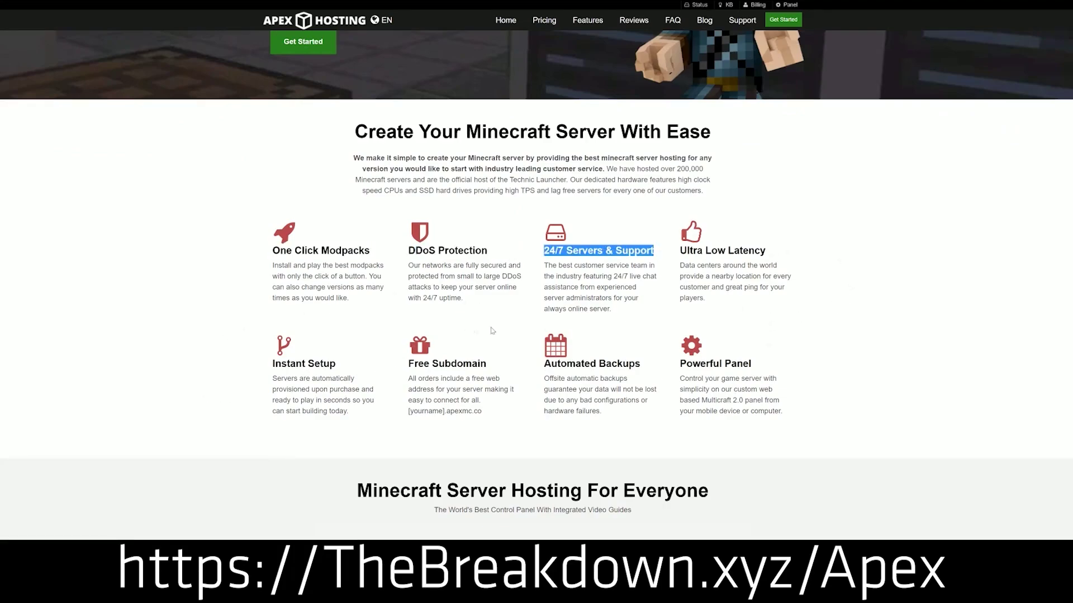
left_click(542, 365)
left_click_drag(542, 365, 602, 413)
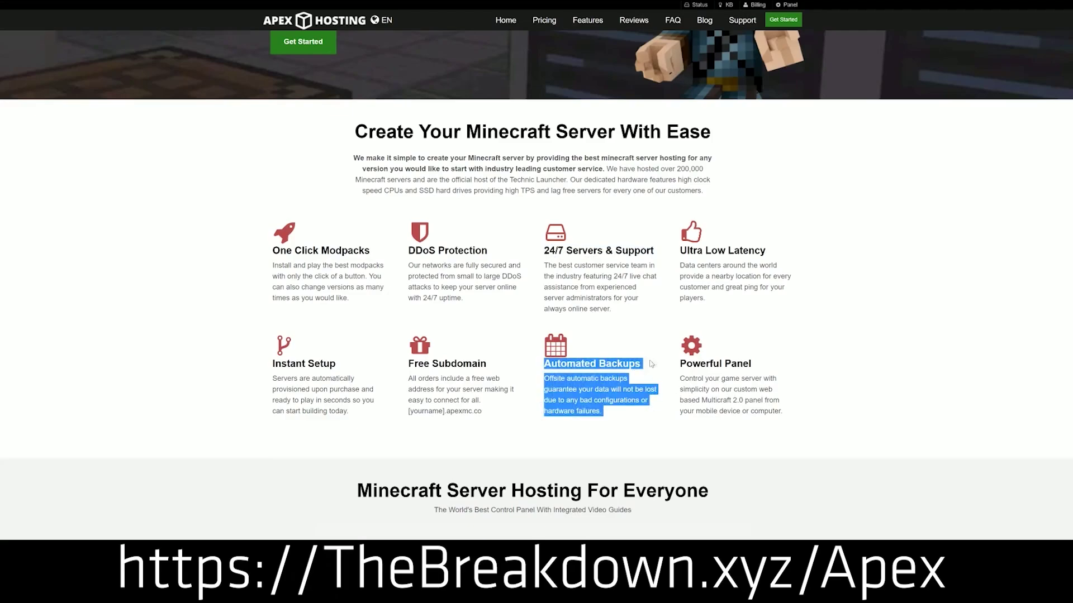
left_click(494, 369)
left_click_drag(350, 414, 273, 363)
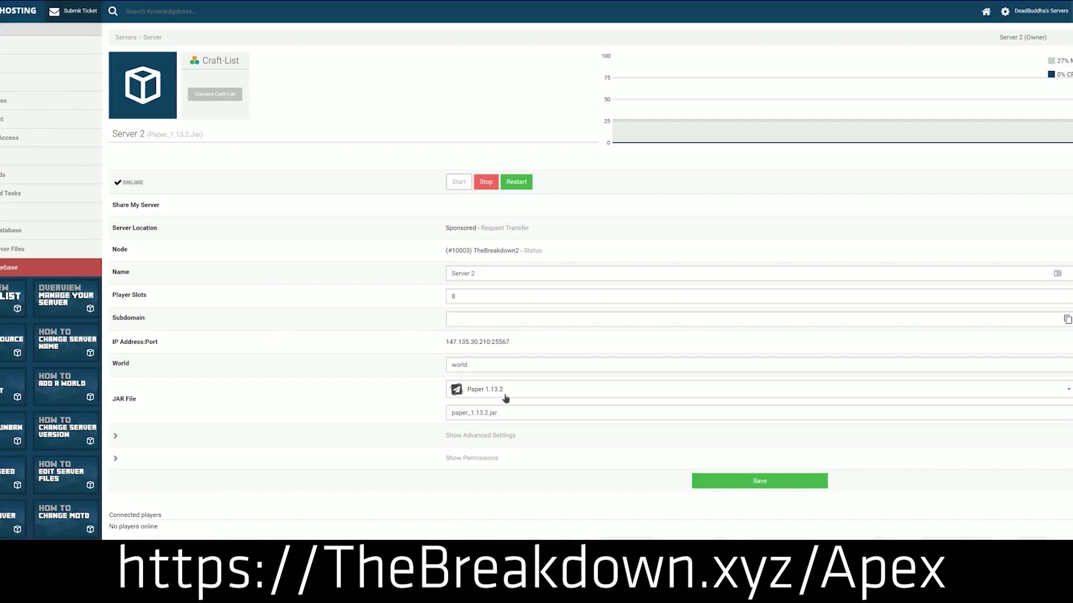
- Change Server 2's JAR file to Minecraft 1.15 from the version list
left_click(506, 396)
scroll(497, 475, "down", 2)
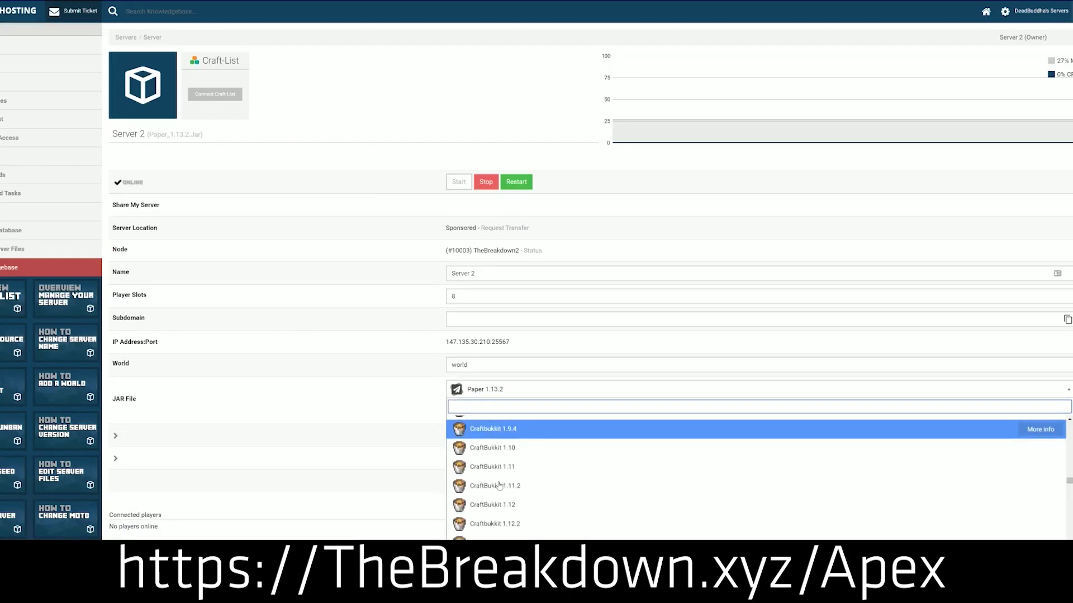
scroll(499, 485, "up", 4)
scroll(499, 486, "up", 2)
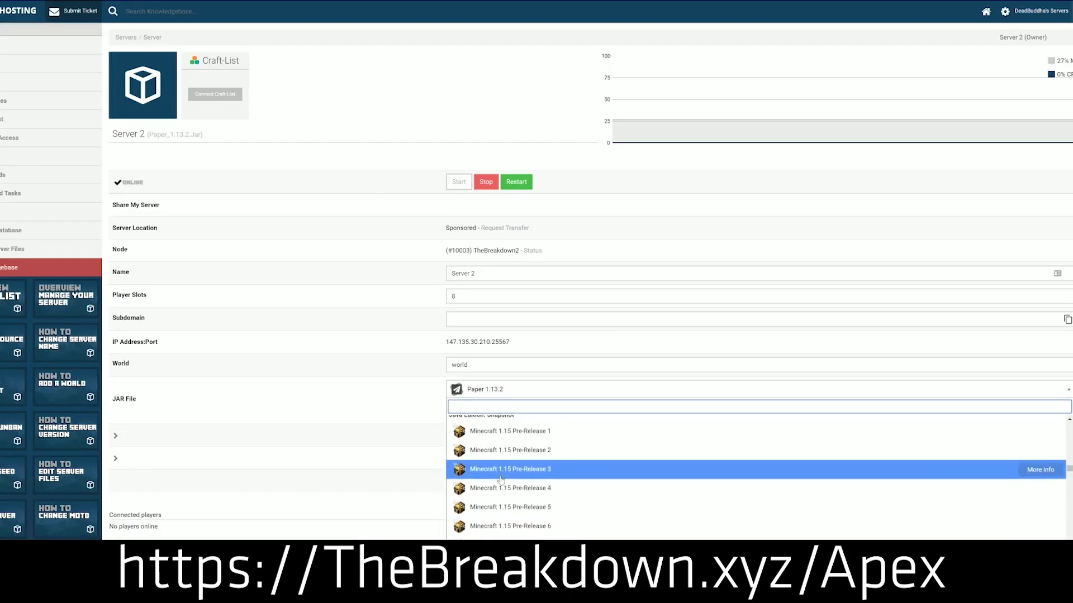
scroll(500, 478, "up", 3)
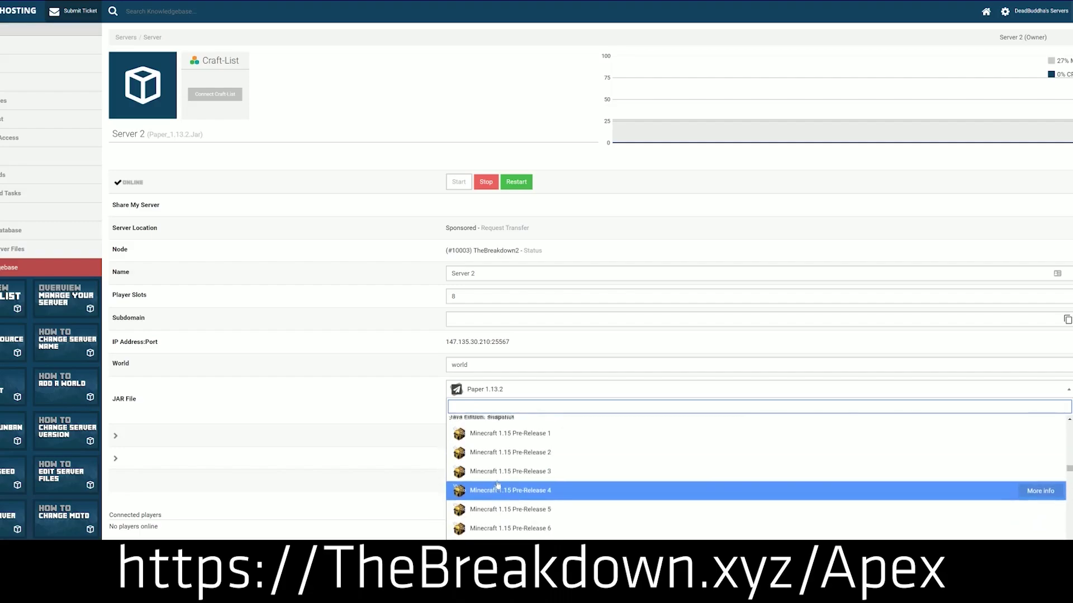
scroll(498, 487, "down", 1)
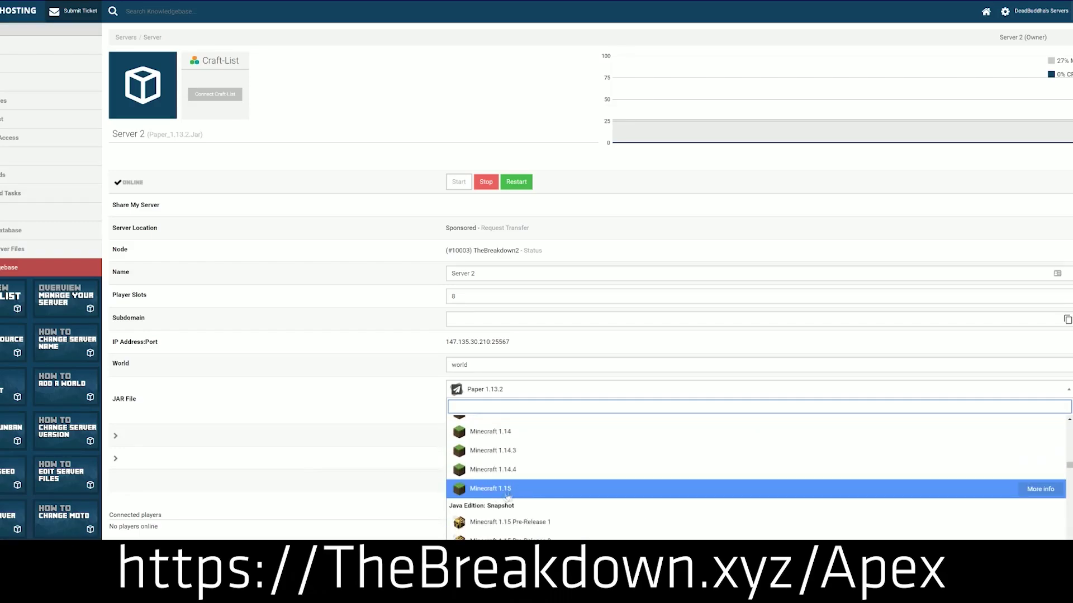
left_click(550, 490)
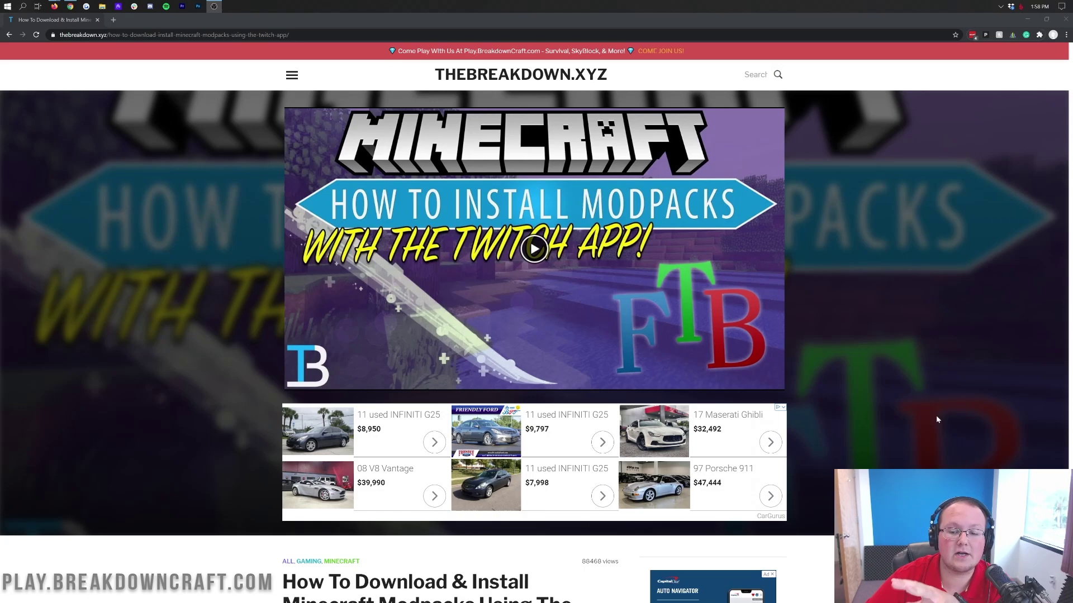
- Follow the article's yellow Download Twitch banner to Twitch's Downloads page in a new tab
scroll(937, 403, "down", 7)
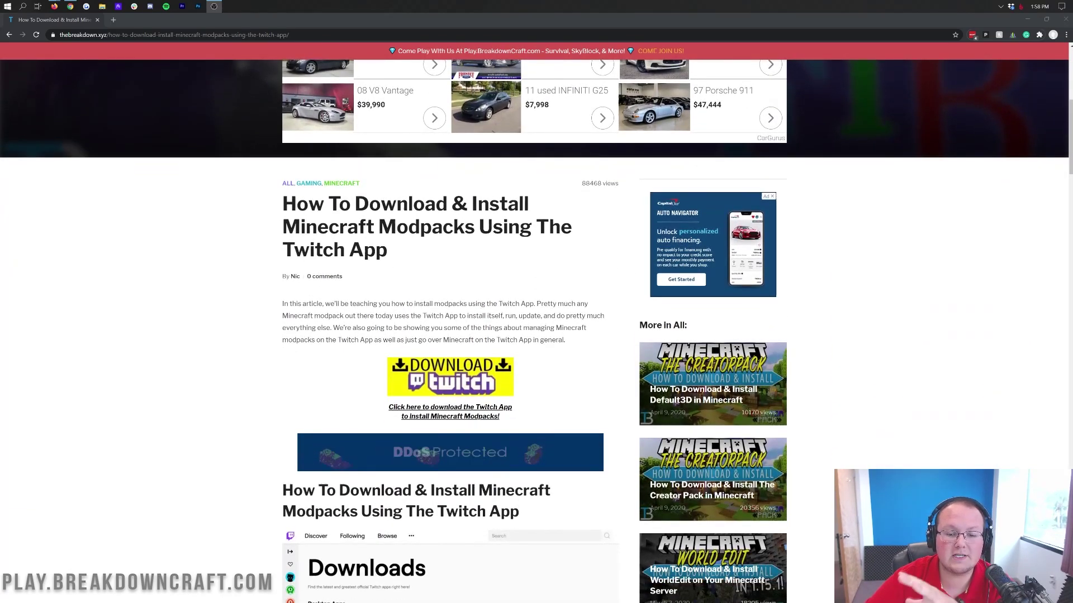
left_click_drag(329, 226, 409, 226)
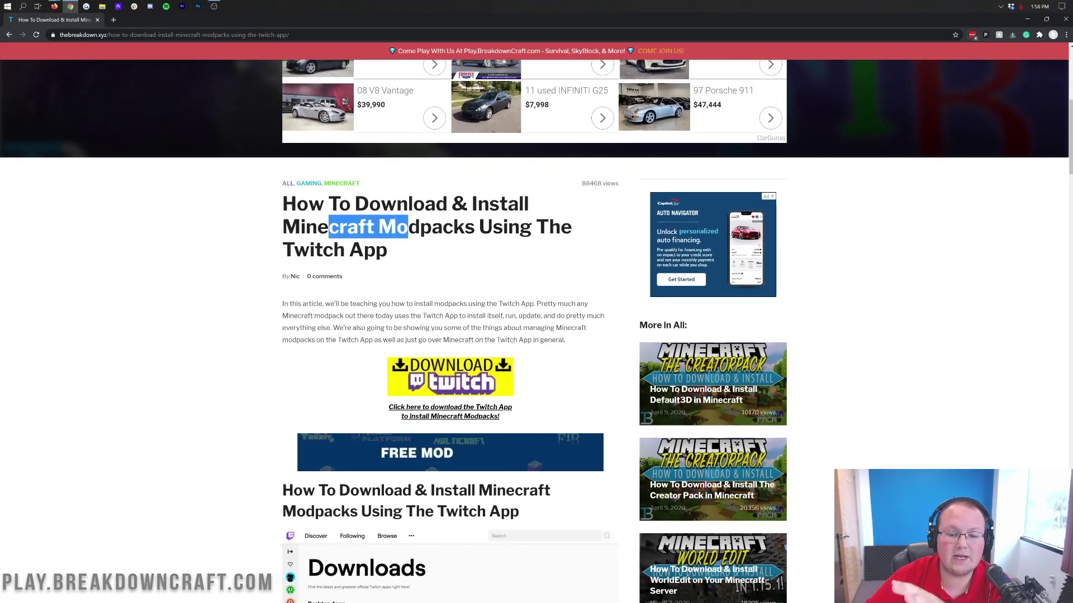
left_click(409, 226)
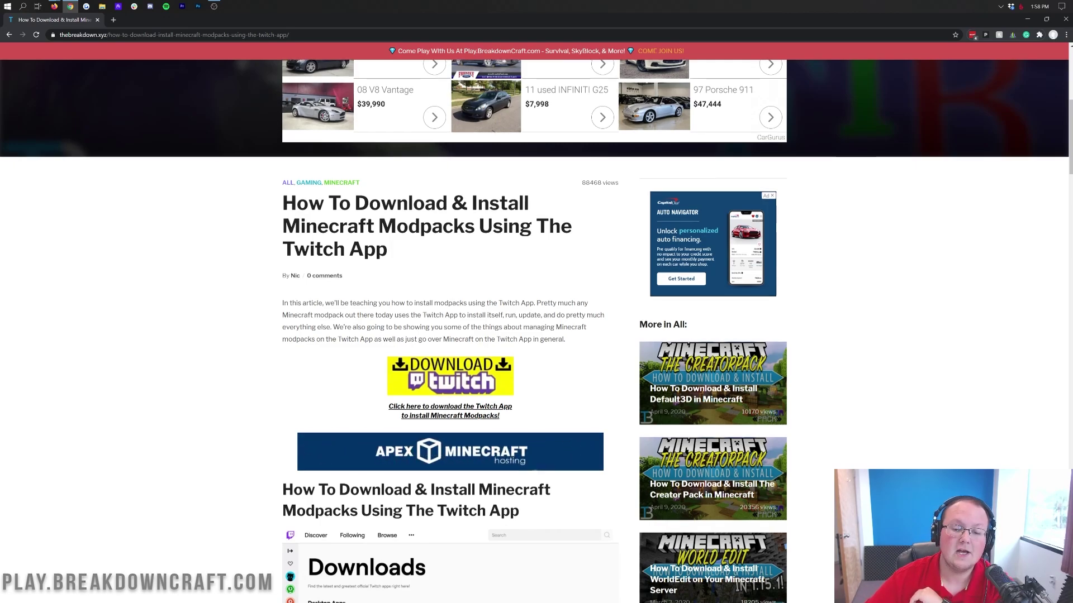
scroll(443, 366, "down", 1)
left_click(443, 366)
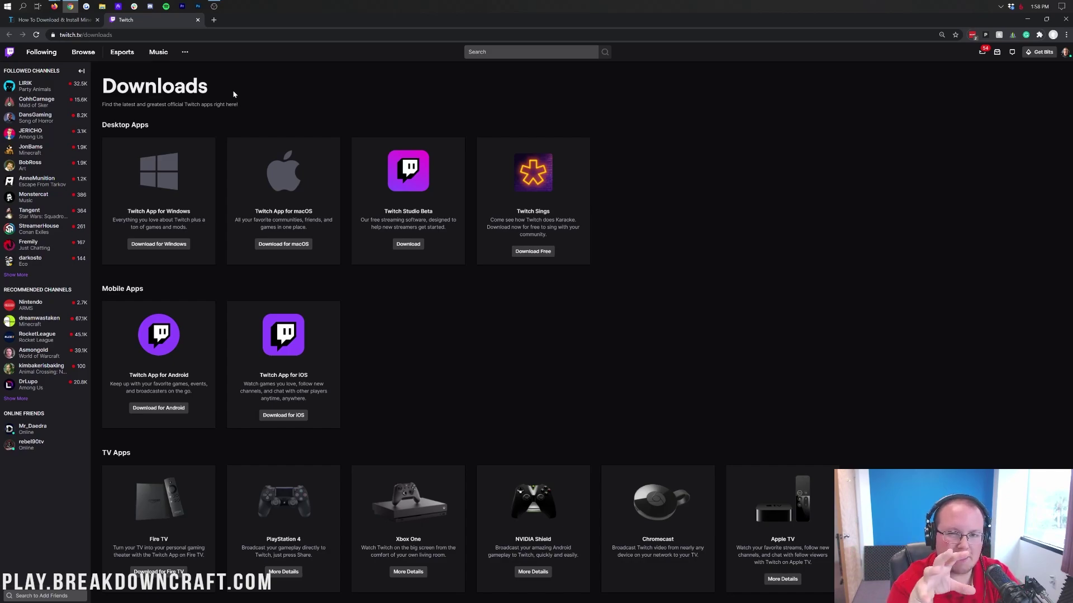
- Download TwitchSetup.exe for Windows and open it from the download shelf
left_click(157, 244)
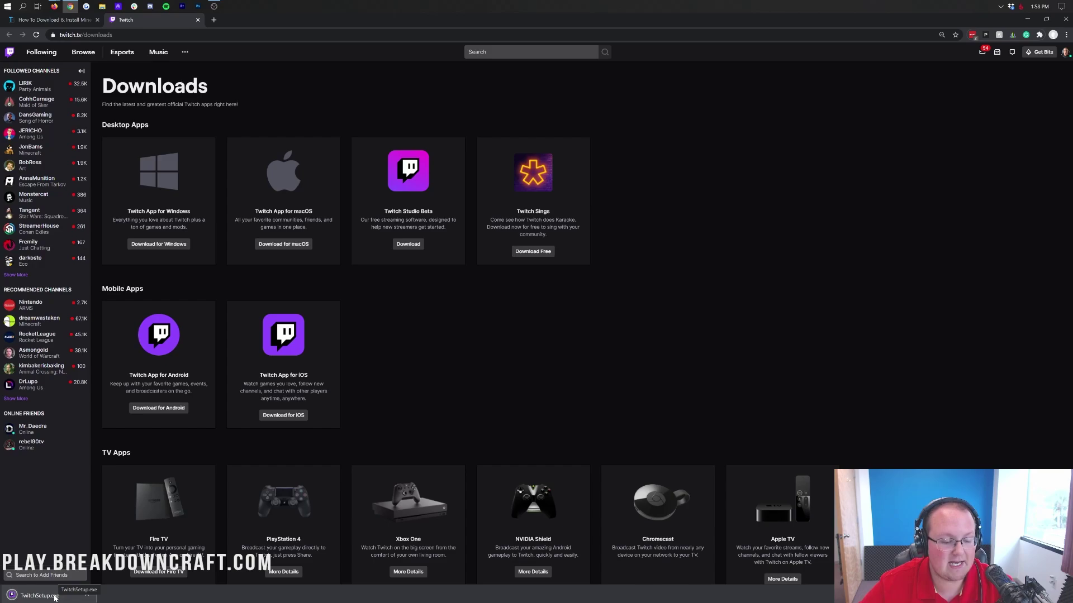
left_click(55, 597)
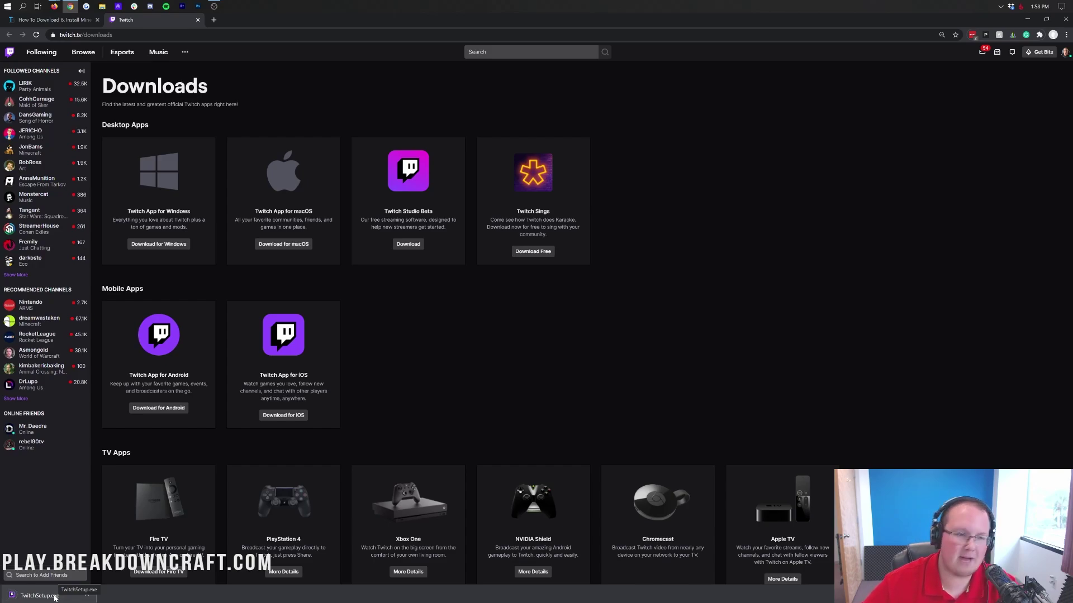
- Minimize Chrome, refresh the desktop and move the TwitchSetup icon toward the centre
left_click(1021, 21)
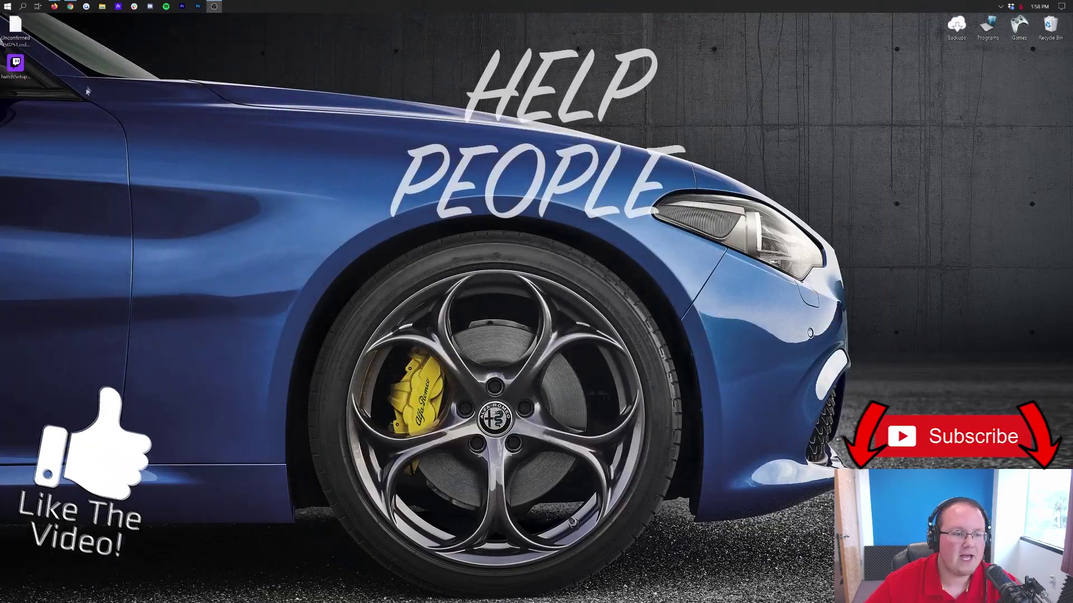
right_click(112, 76)
left_click(16, 62)
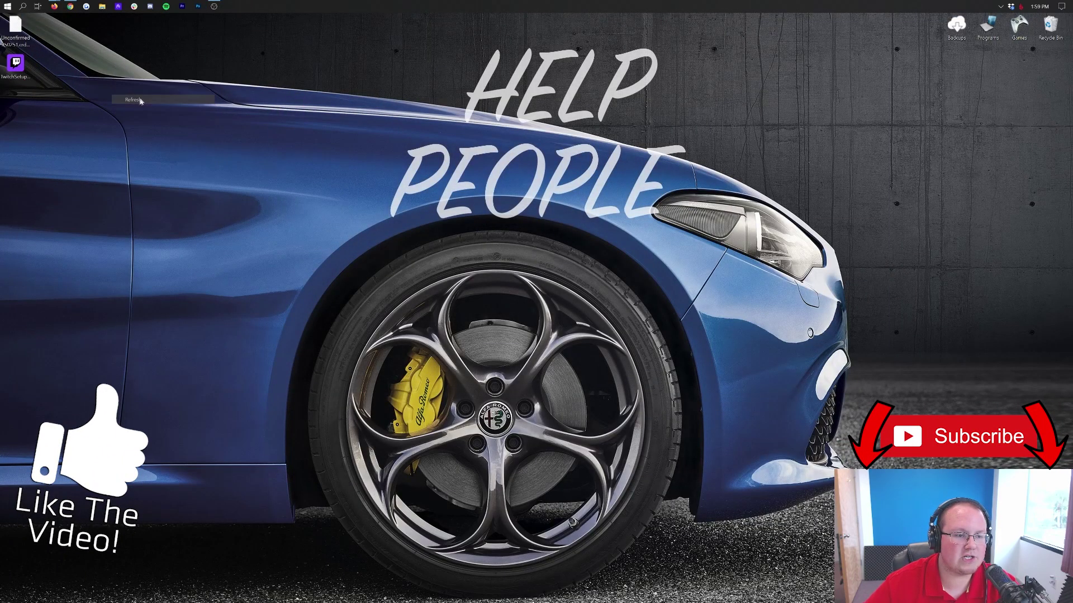
left_click_drag(16, 63, 187, 72)
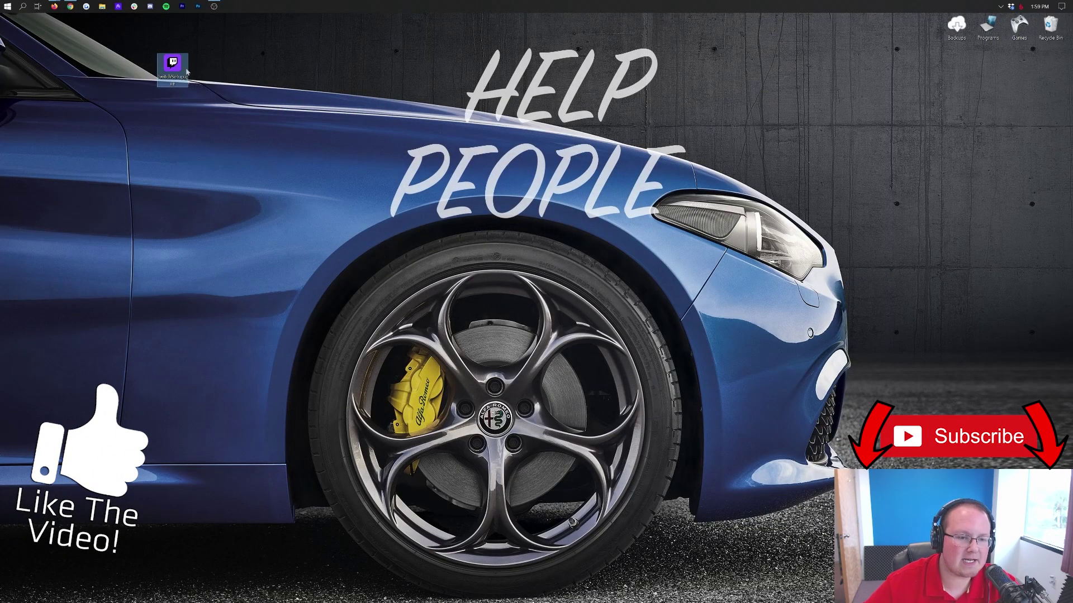
- Open the Downloads folder from Start search, try moving TwitchSetup into it, then close it
left_click(3, 4)
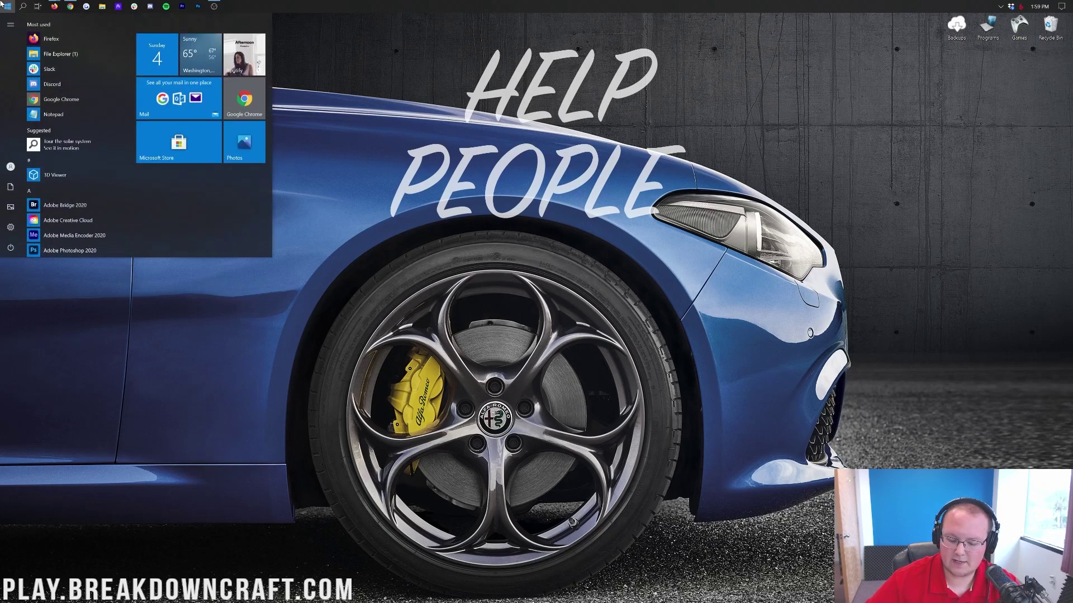
type("download")
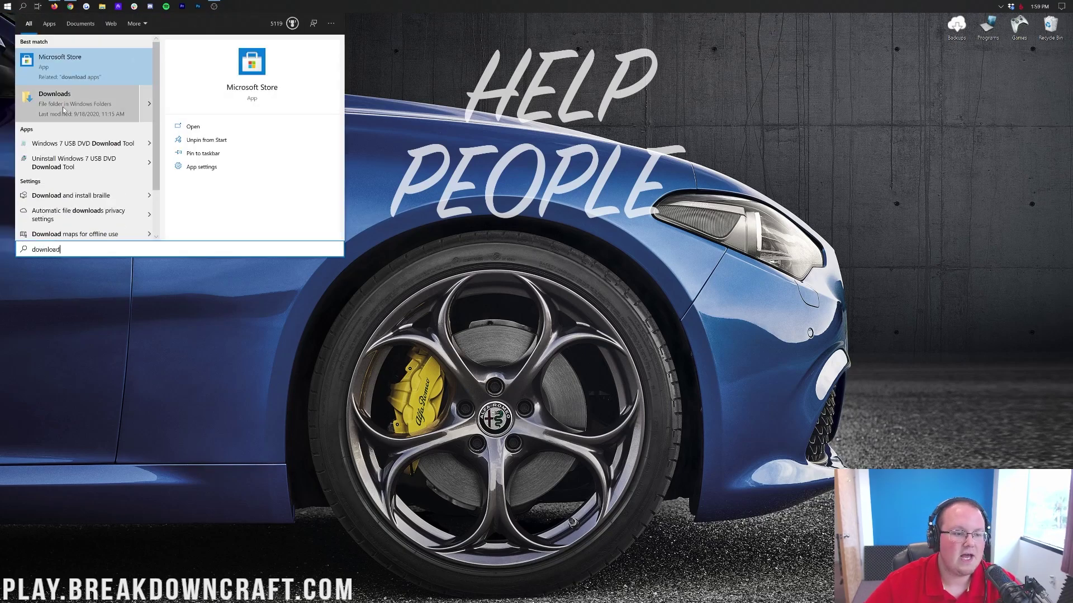
left_click(78, 104)
left_click_drag(170, 71, 358, 84)
left_click(741, 97)
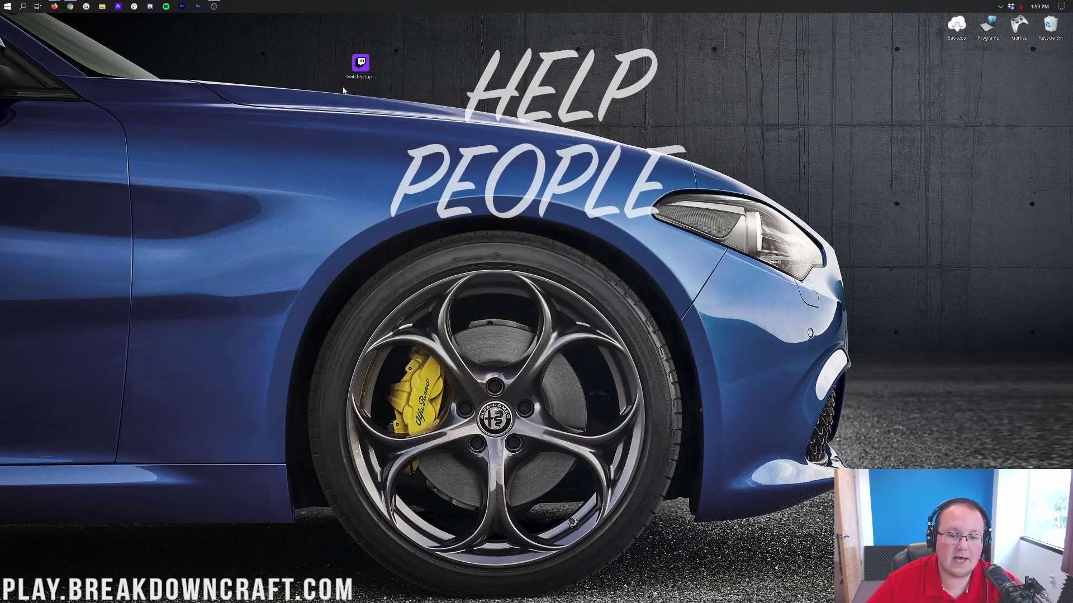
- Run TwitchSetup and install the Twitch app, ending on its login form
double_click(361, 64)
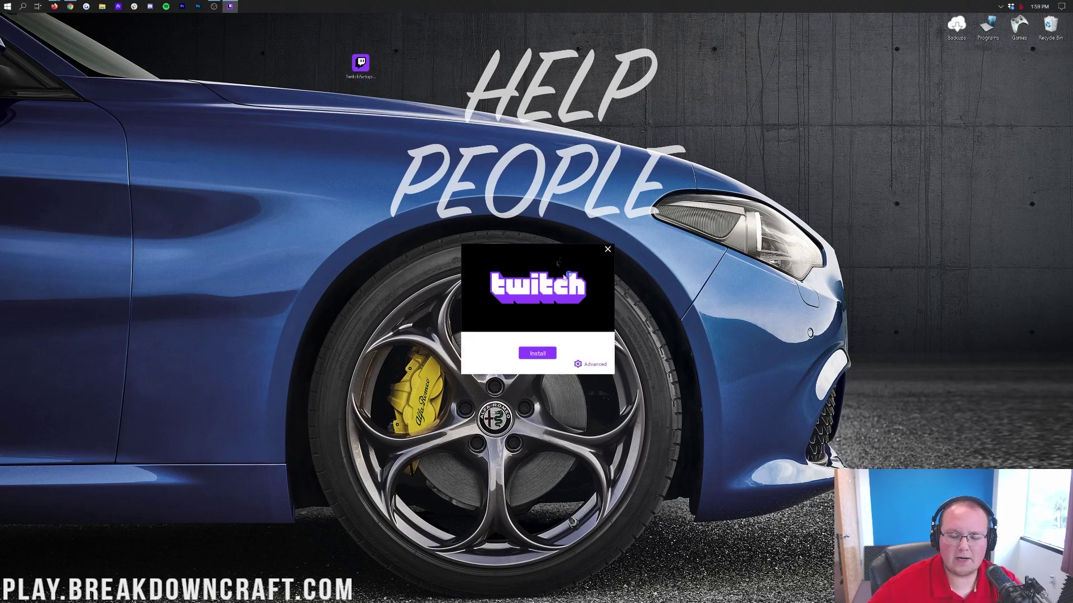
left_click(553, 354)
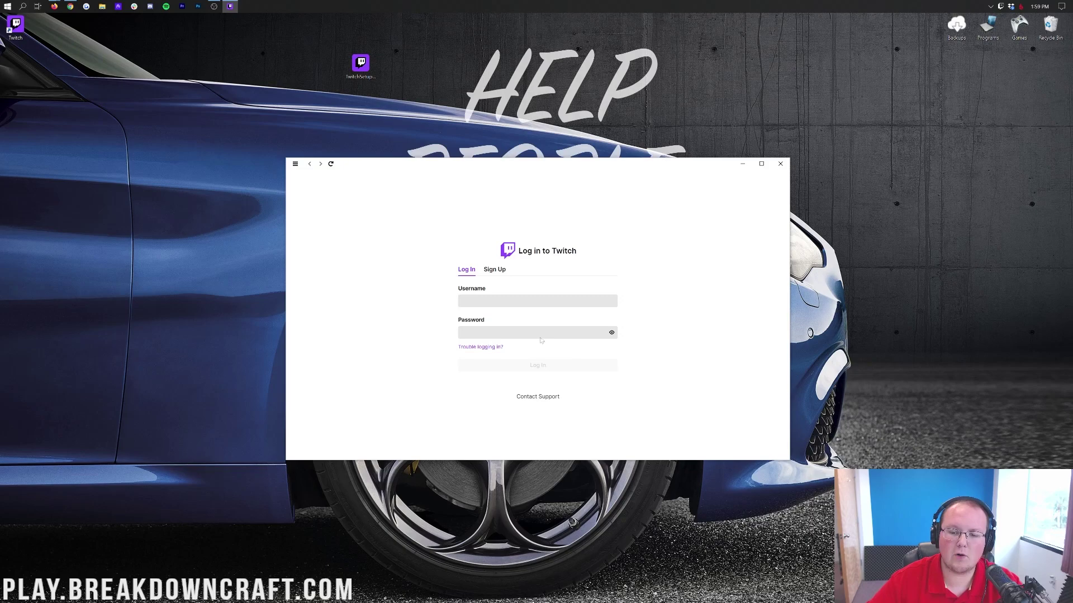
left_click(495, 270)
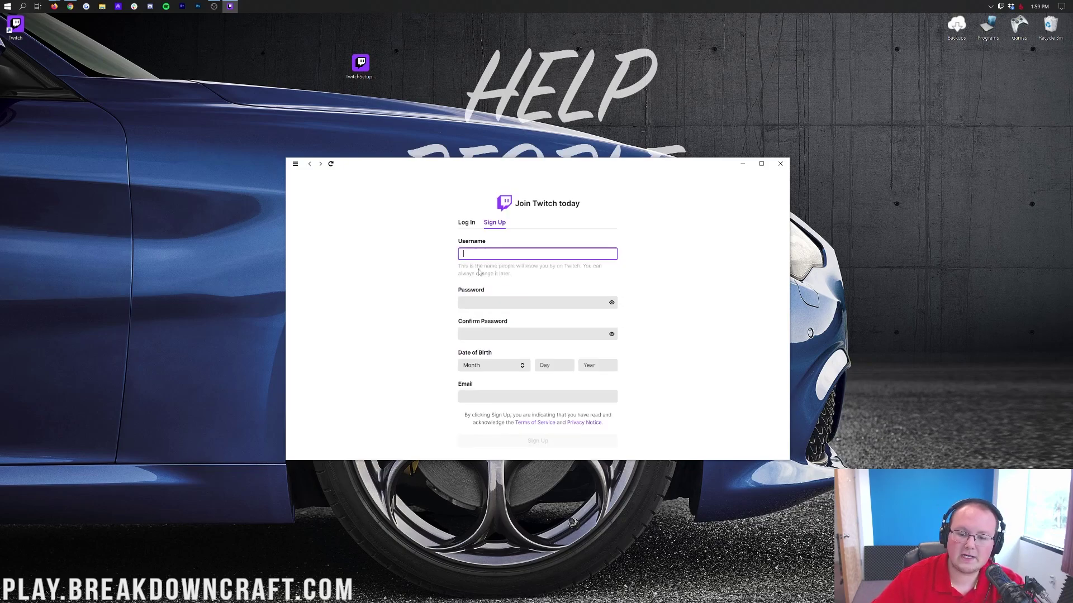
left_click(466, 224)
- Sign in with the account username and pasted password, remembering this computer for 30 days
type("N")
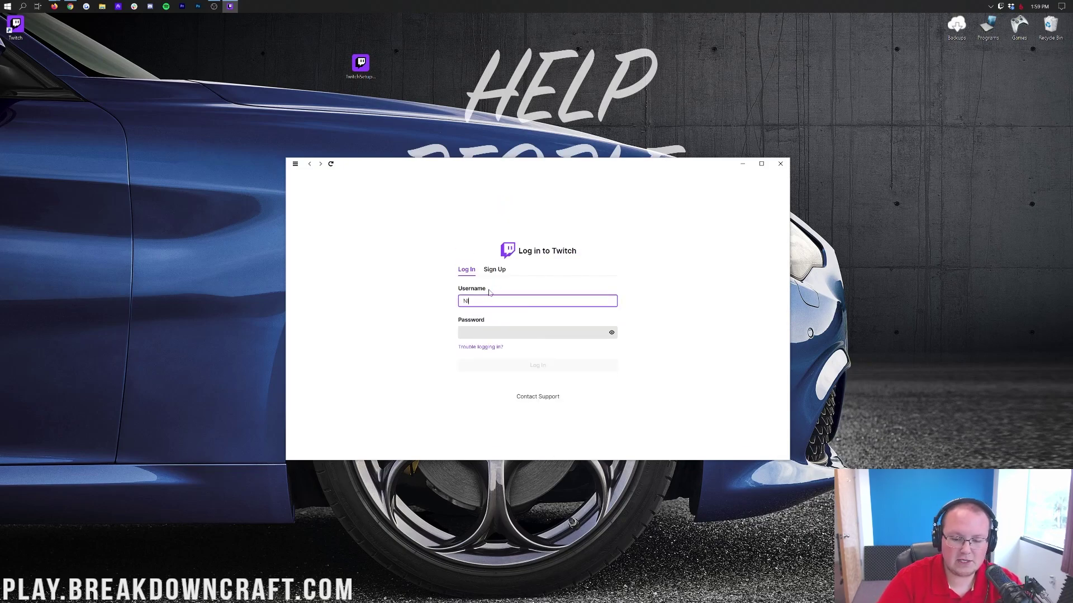
type("icsGames")
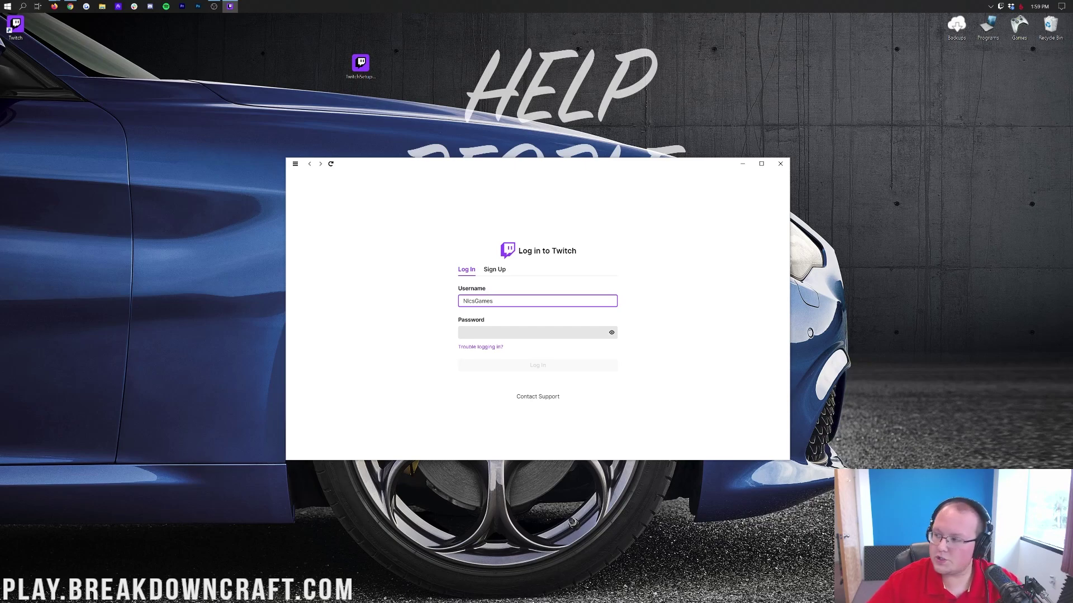
key("alt+Tab")
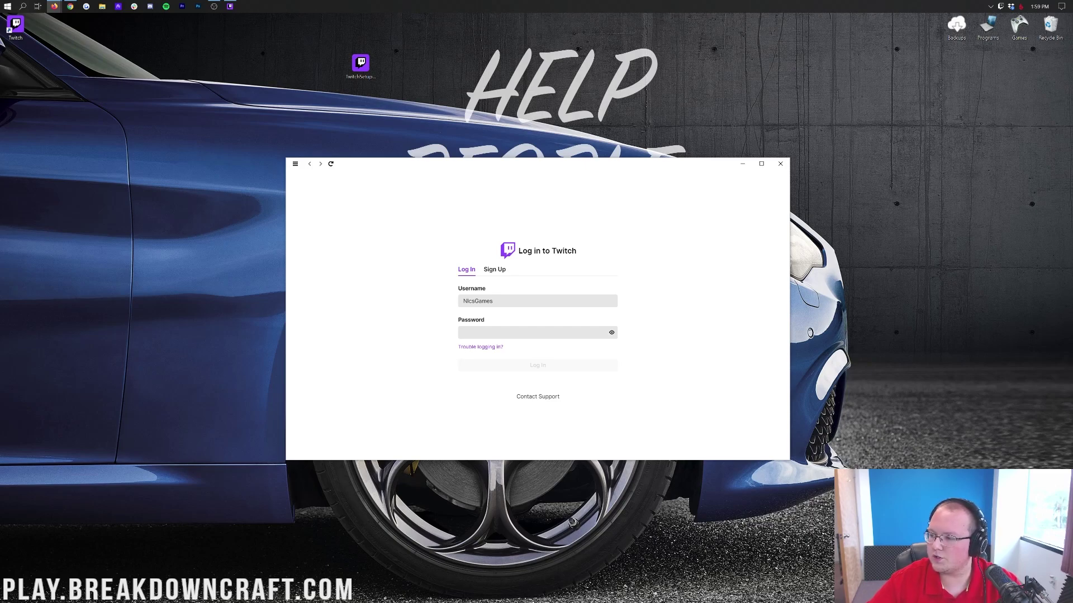
key("alt+Tab")
left_click(541, 336)
key("ctrl+v")
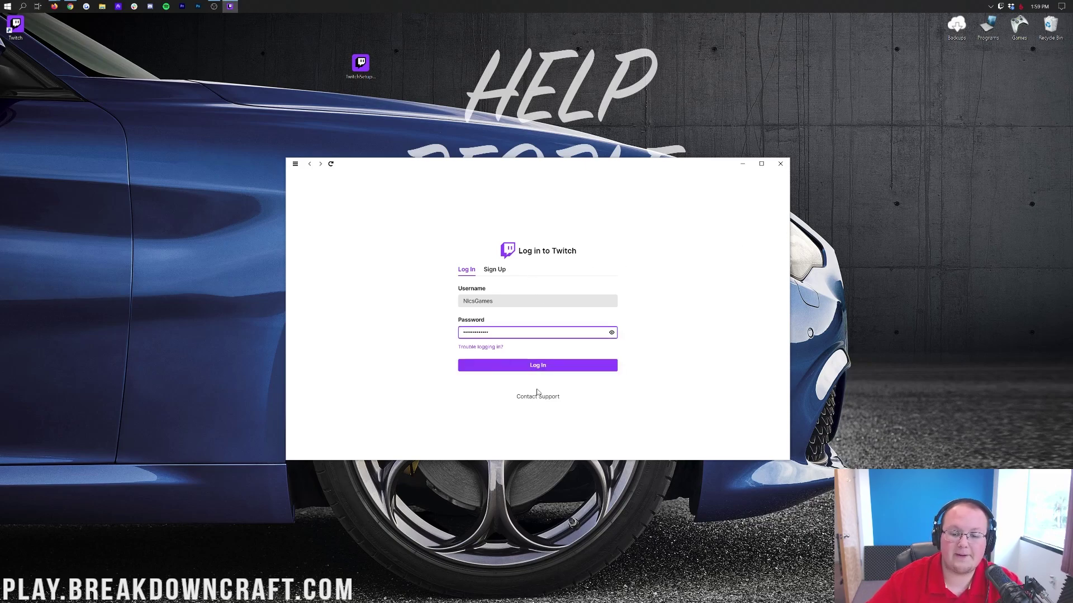
left_click(537, 366)
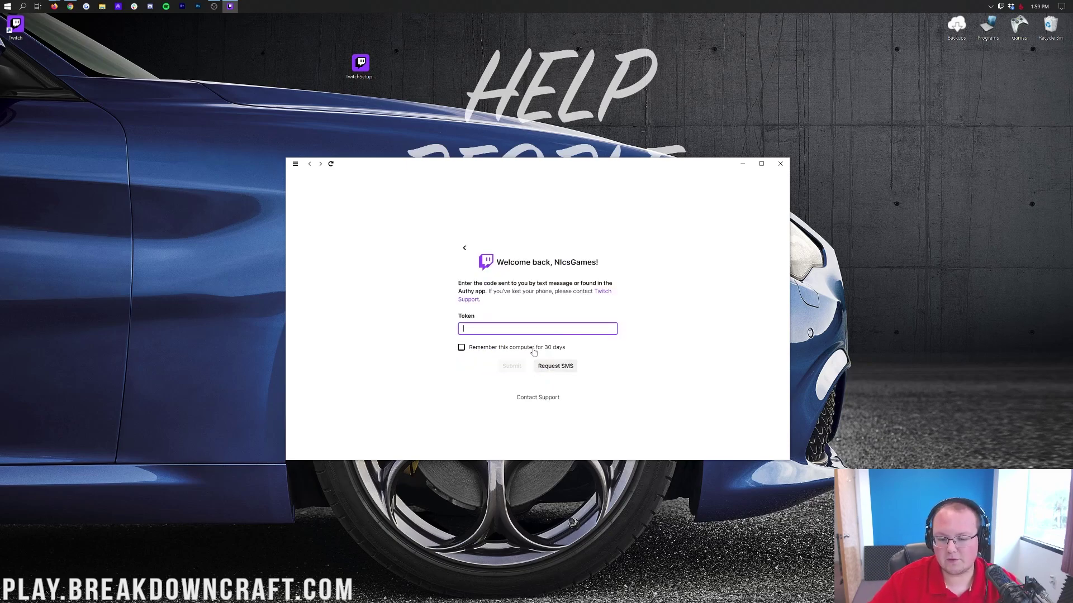
left_click(533, 351)
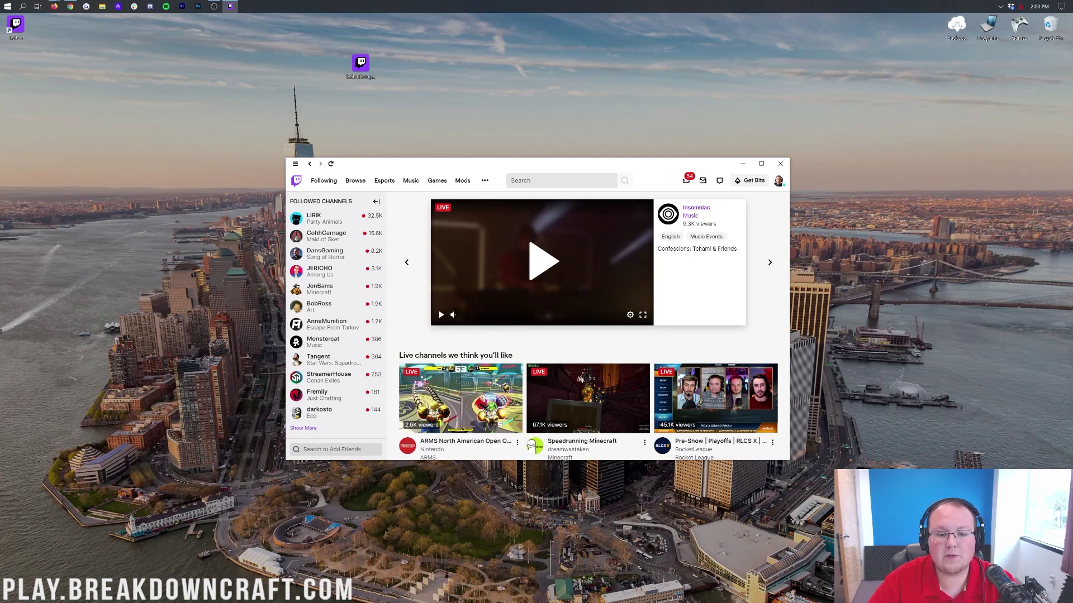
- Install Minecraft modding support from the Minecraft tile in the Mods section
left_click(462, 184)
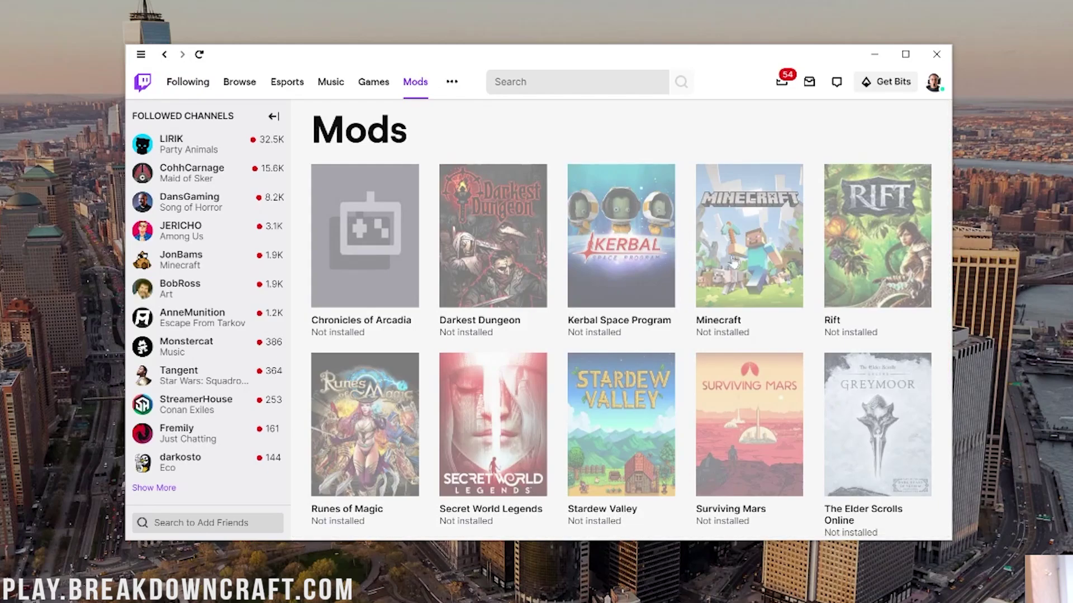
left_click(722, 262)
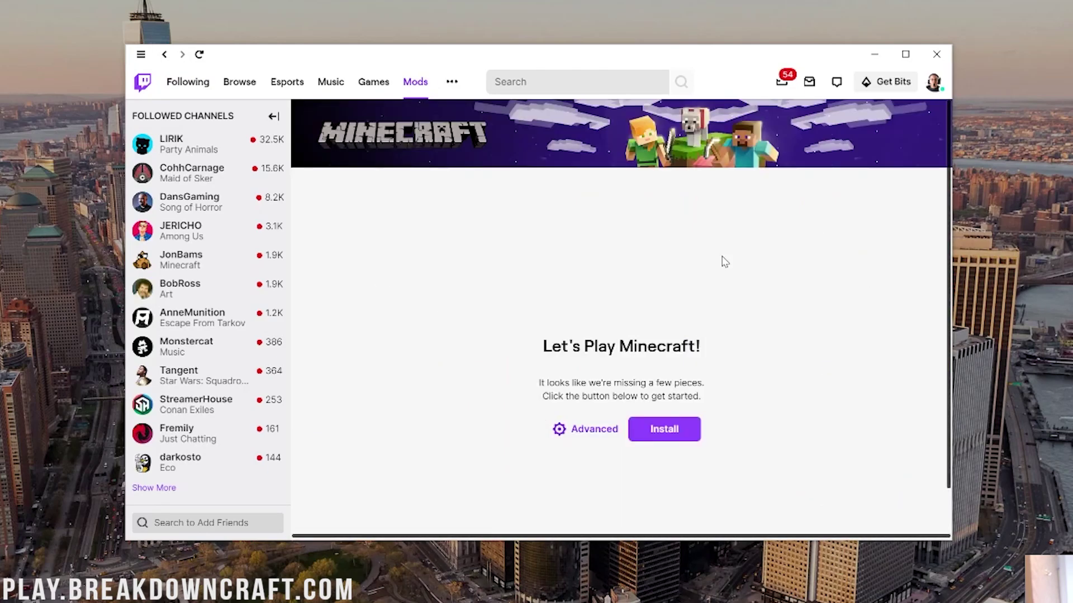
left_click(640, 434)
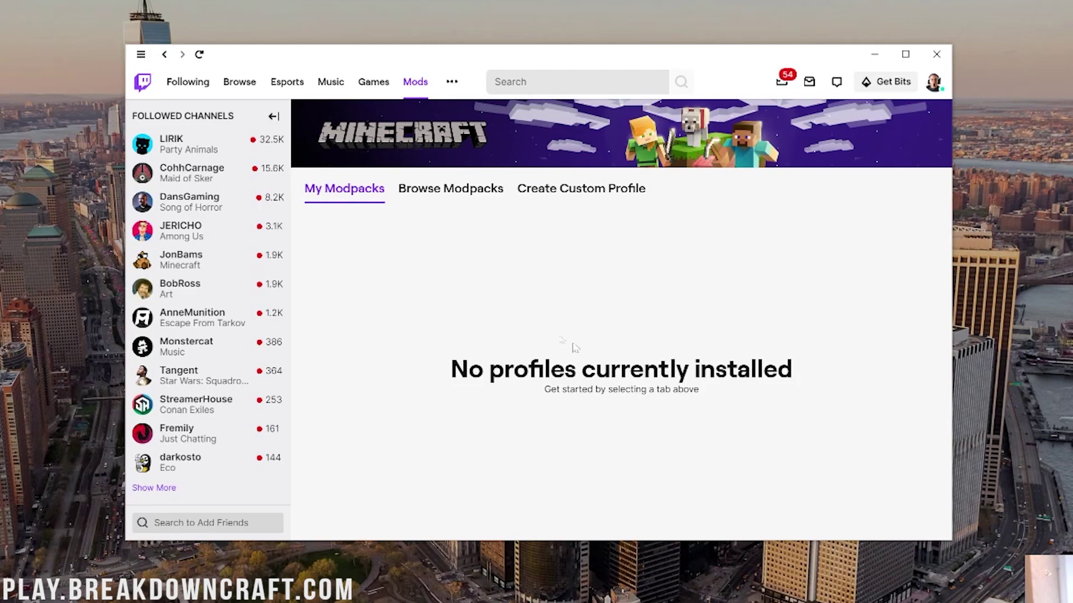
- Search Minecraft modpacks for 'the pixelmon' and install The Pixelmon Modpack
left_click(450, 188)
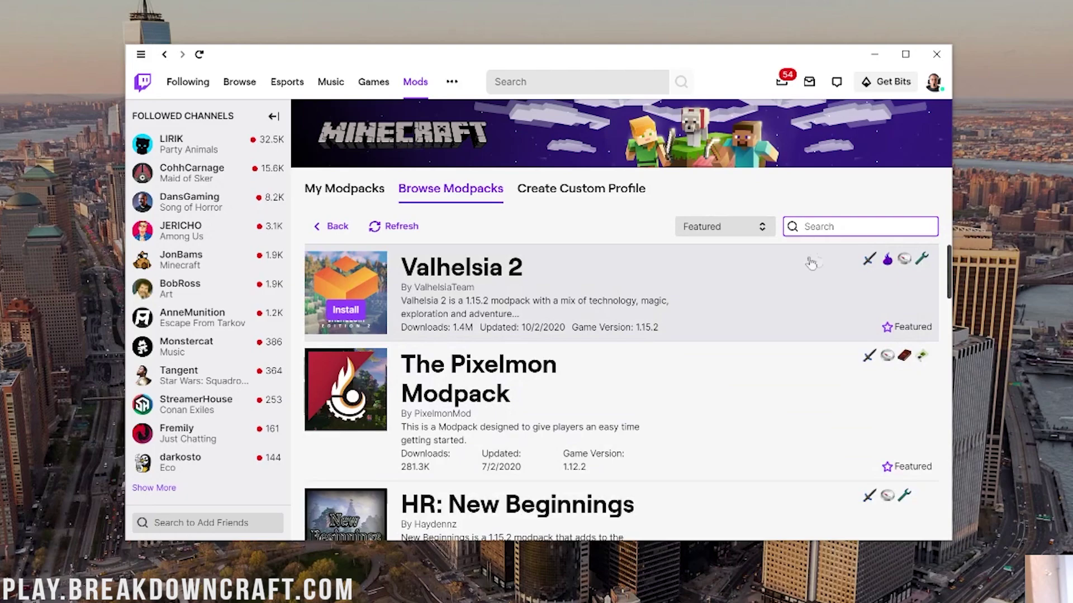
type("the pixelmon")
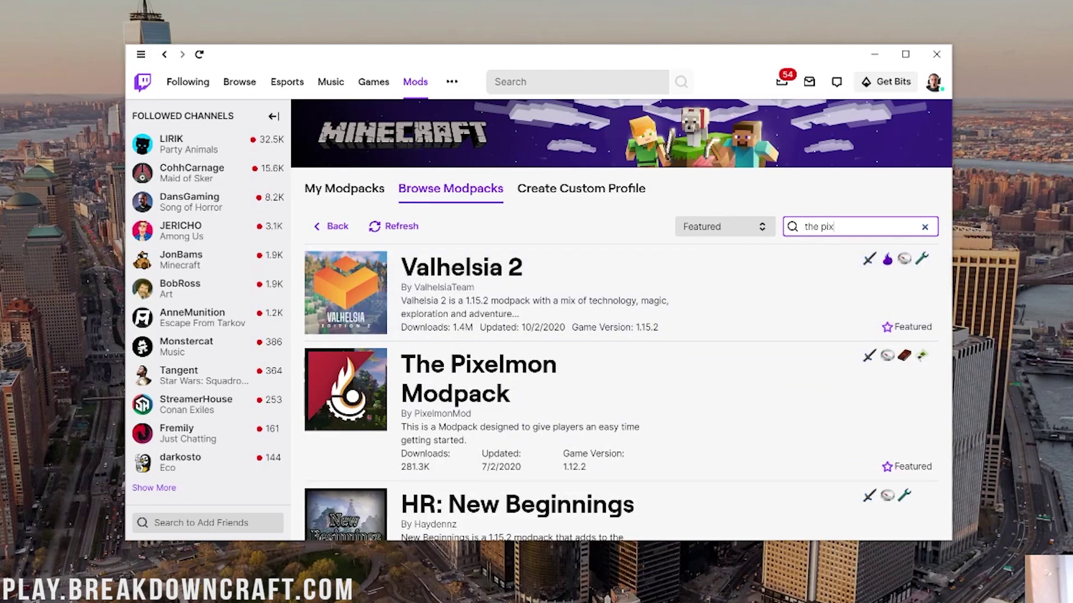
mouse_move(499, 311)
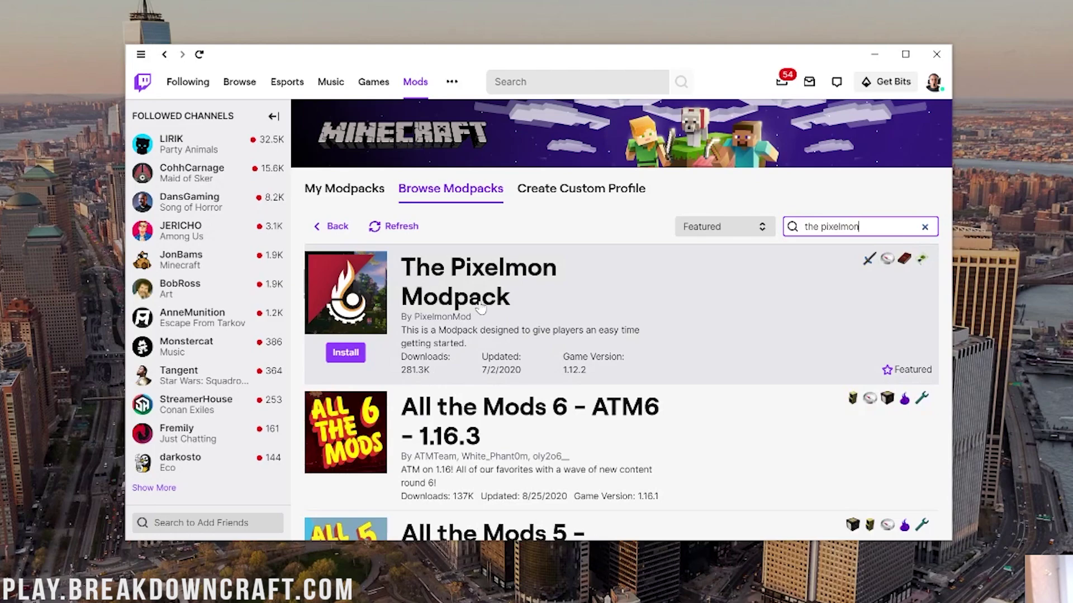
left_click(355, 353)
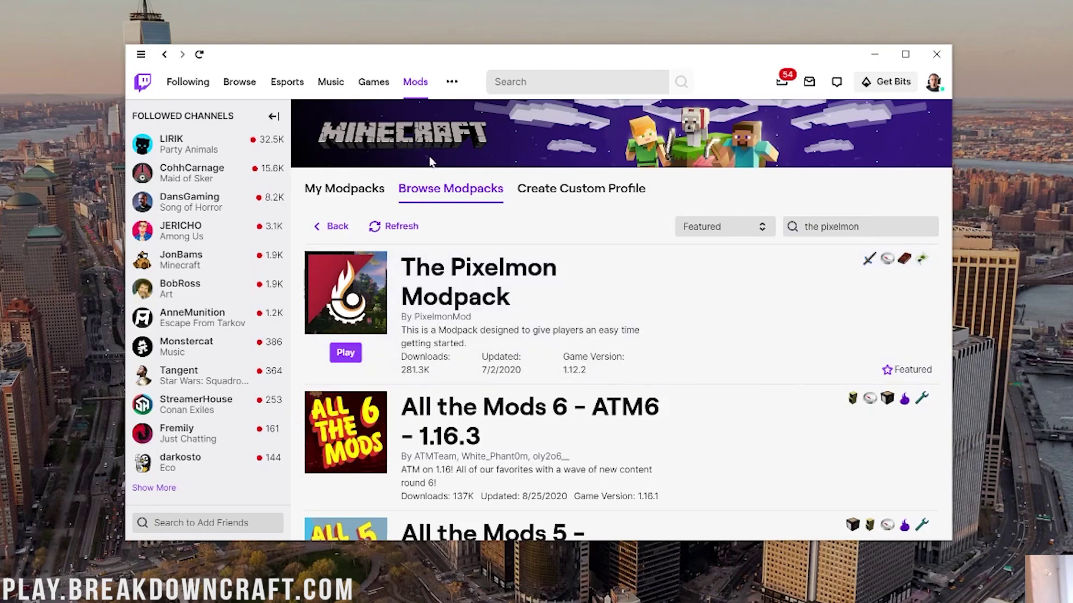
- Return via Home and Mods to Minecraft's installed modpacks list
left_click(146, 82)
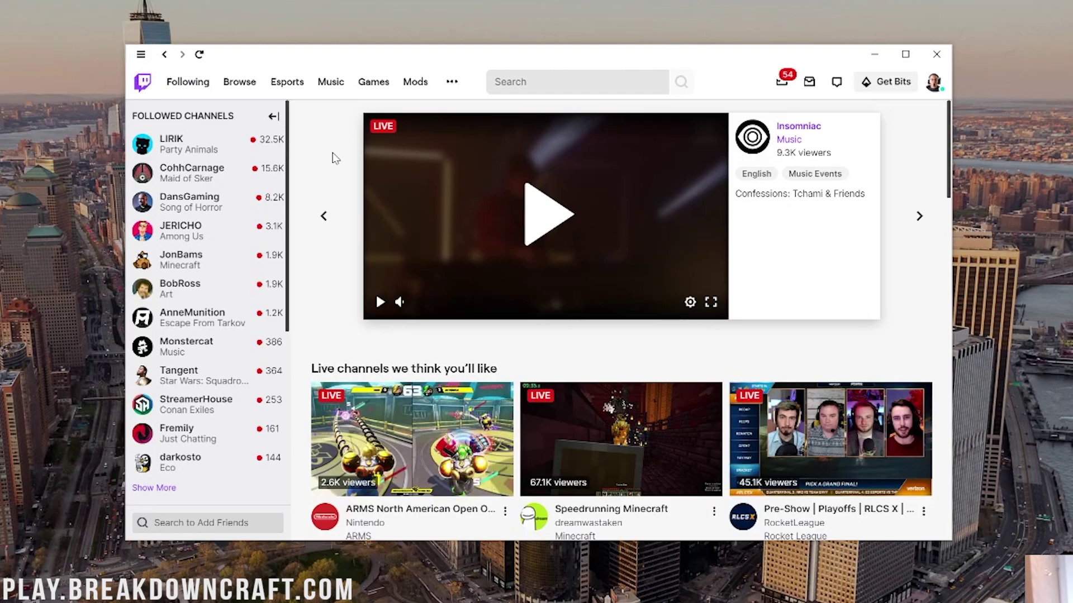
left_click(414, 84)
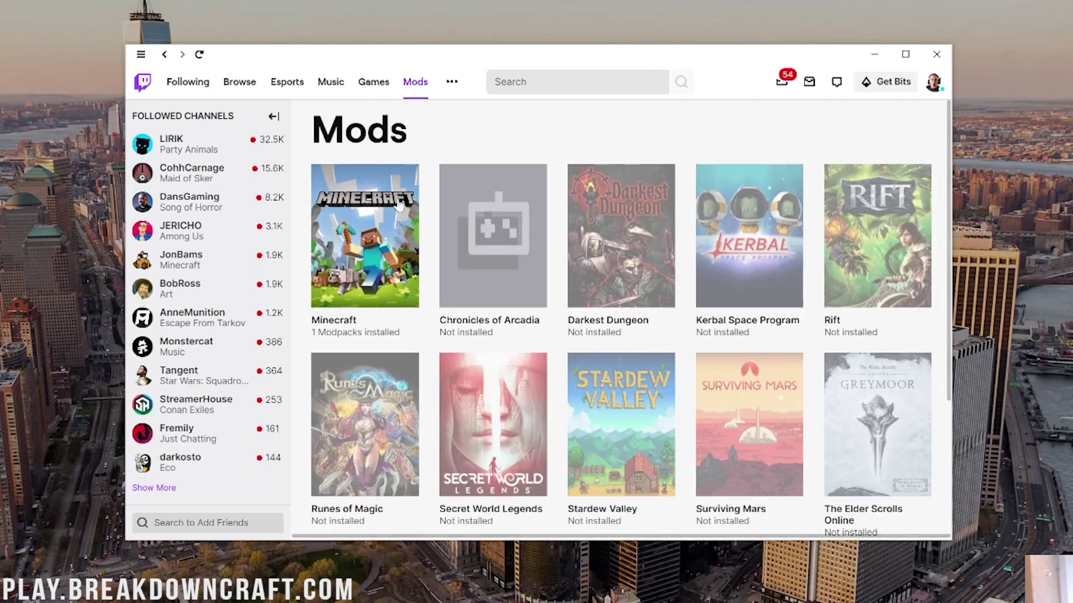
left_click(389, 233)
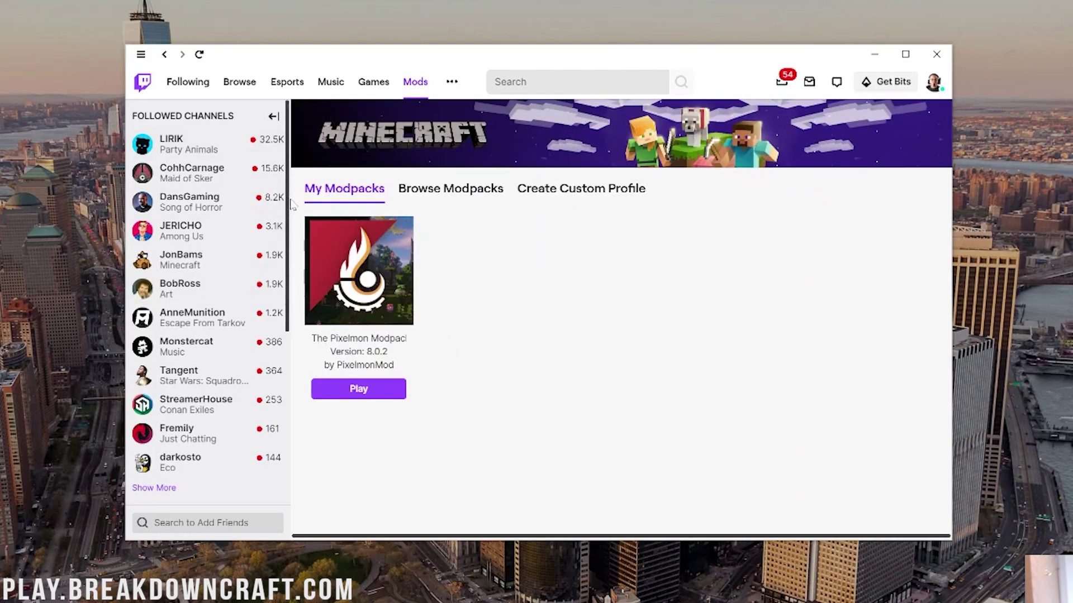
- Play The Pixelmon Modpack from My Modpacks, bringing up the Minecraft Launcher
left_click(395, 395)
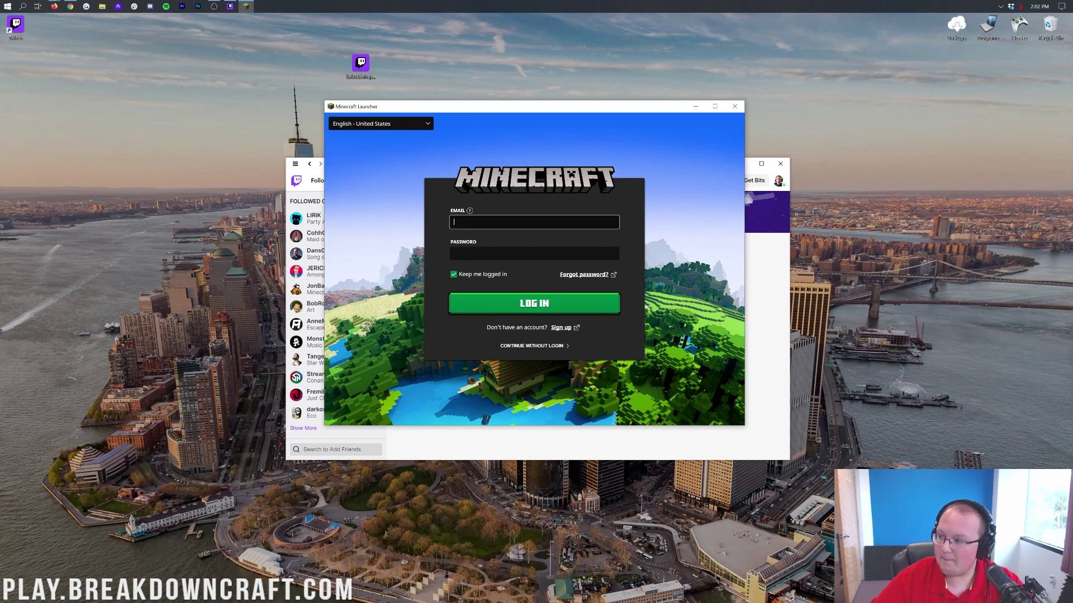
- Switch to another program to fetch the Minecraft login details
key("alt+Tab")
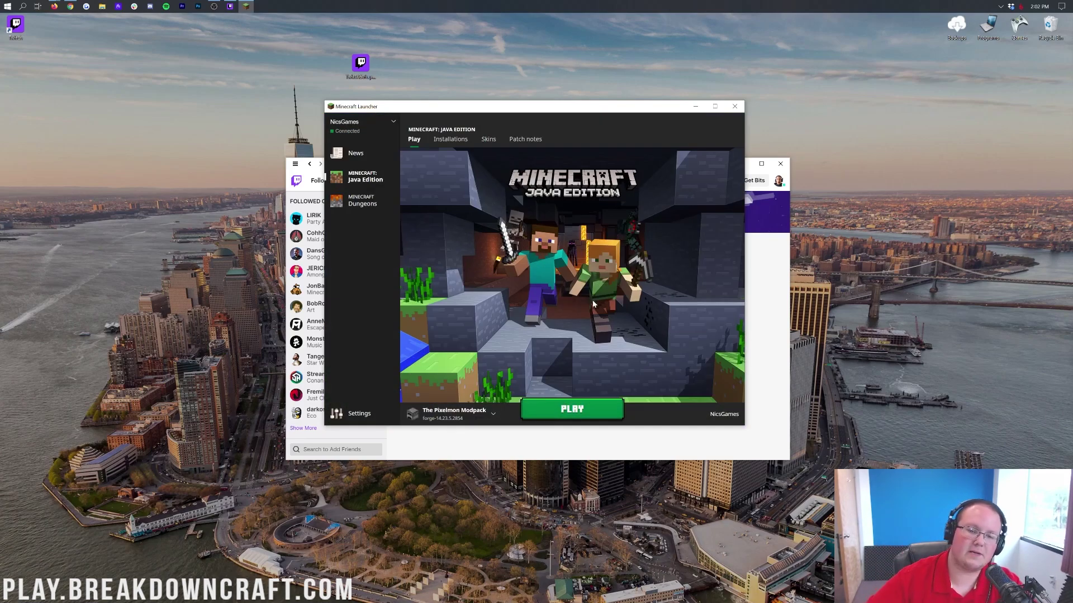
left_click(457, 414)
left_click(458, 416)
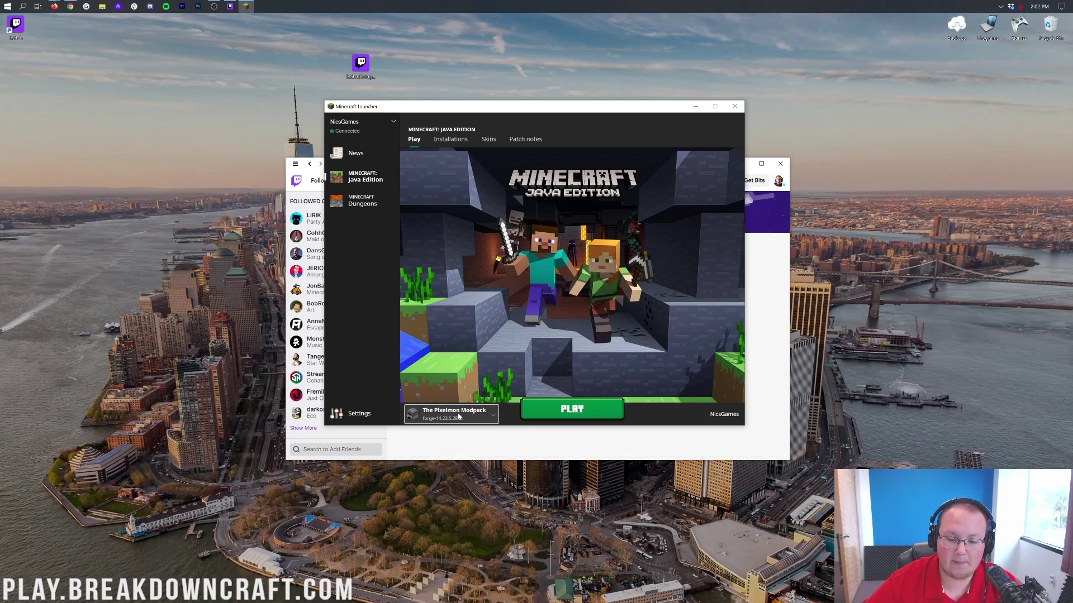
left_click(497, 414)
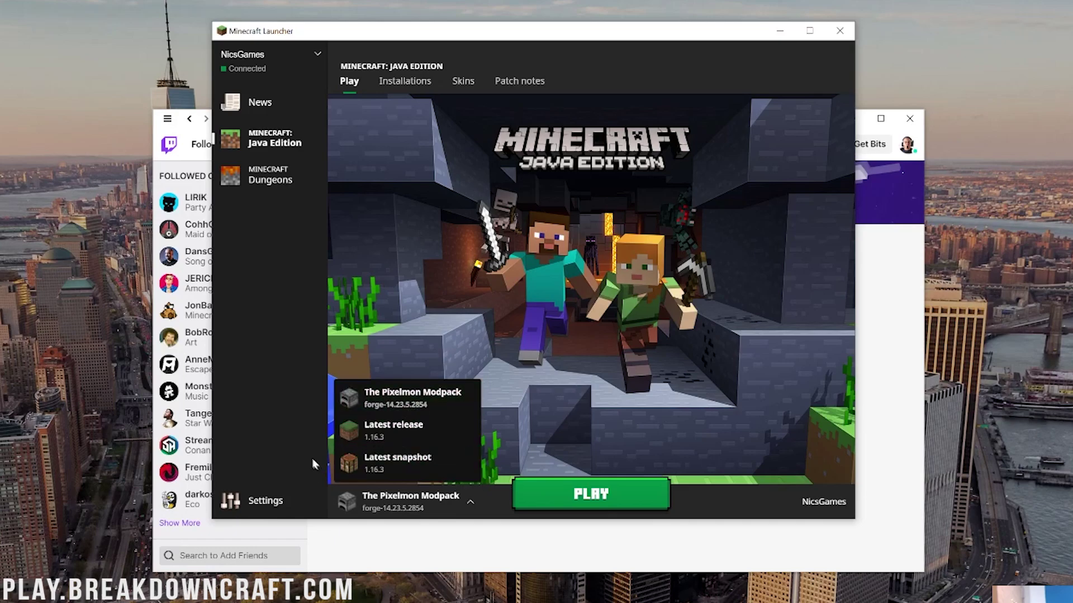
left_click(413, 408)
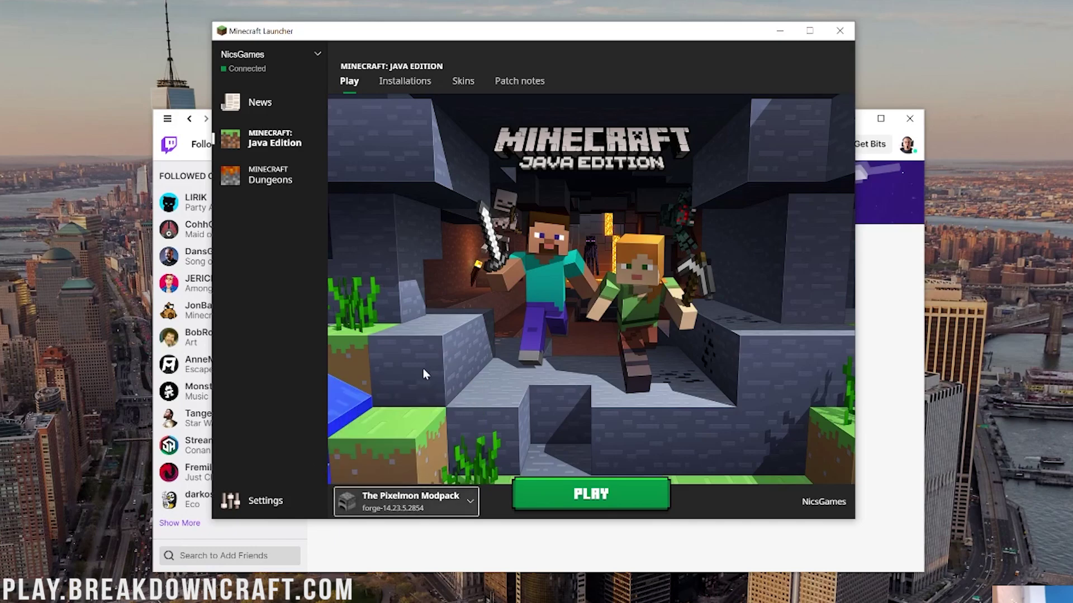
left_click(838, 31)
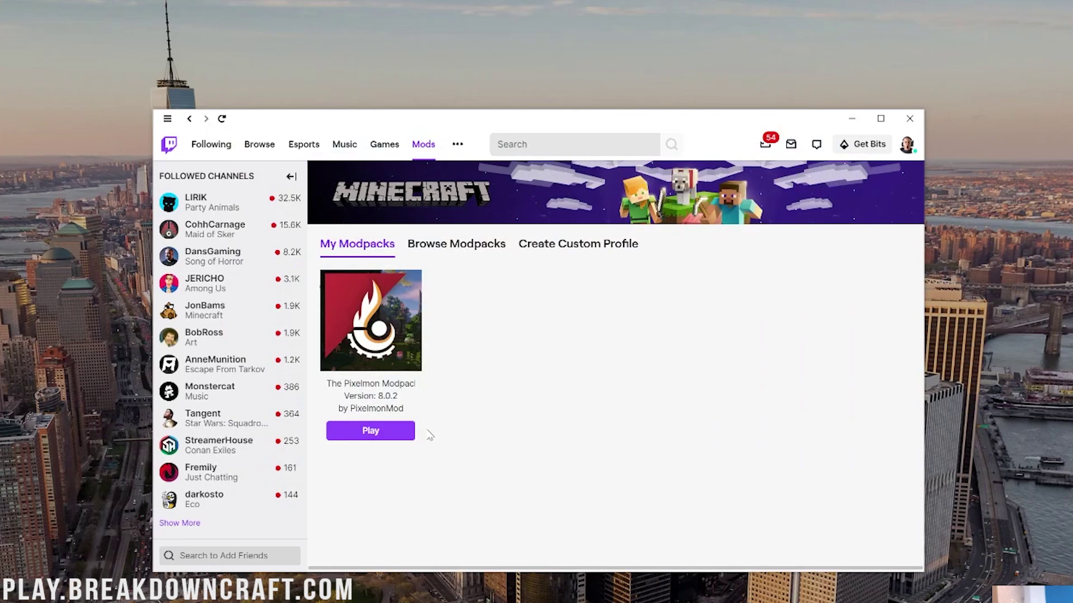
left_click(368, 432)
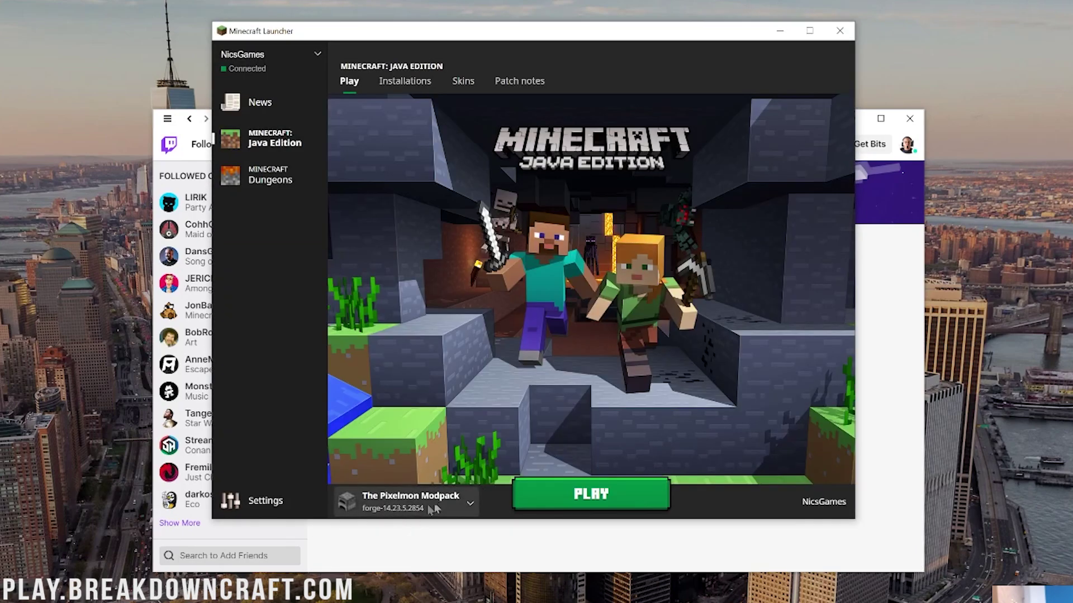
left_click(375, 511)
left_click(399, 515)
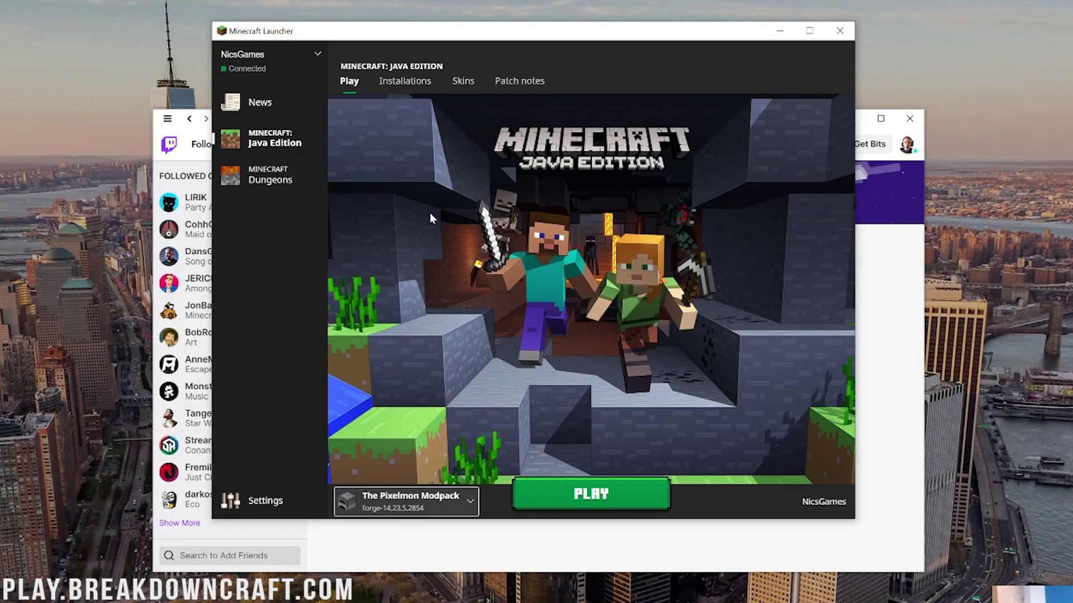
- Open The Pixelmon Modpack installation for editing and reveal its advanced options
left_click(392, 84)
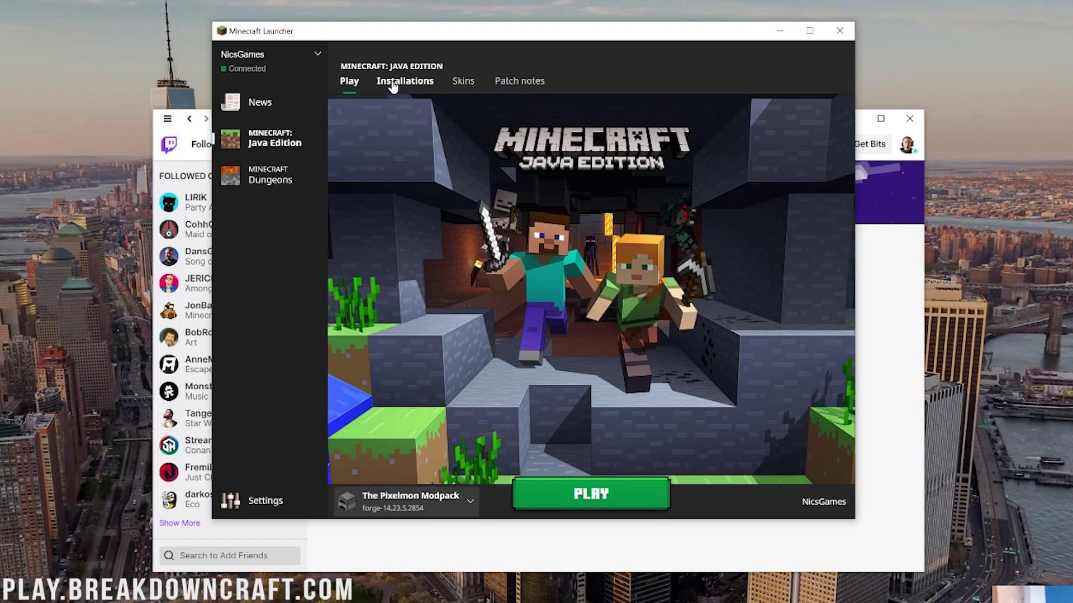
mouse_move(391, 157)
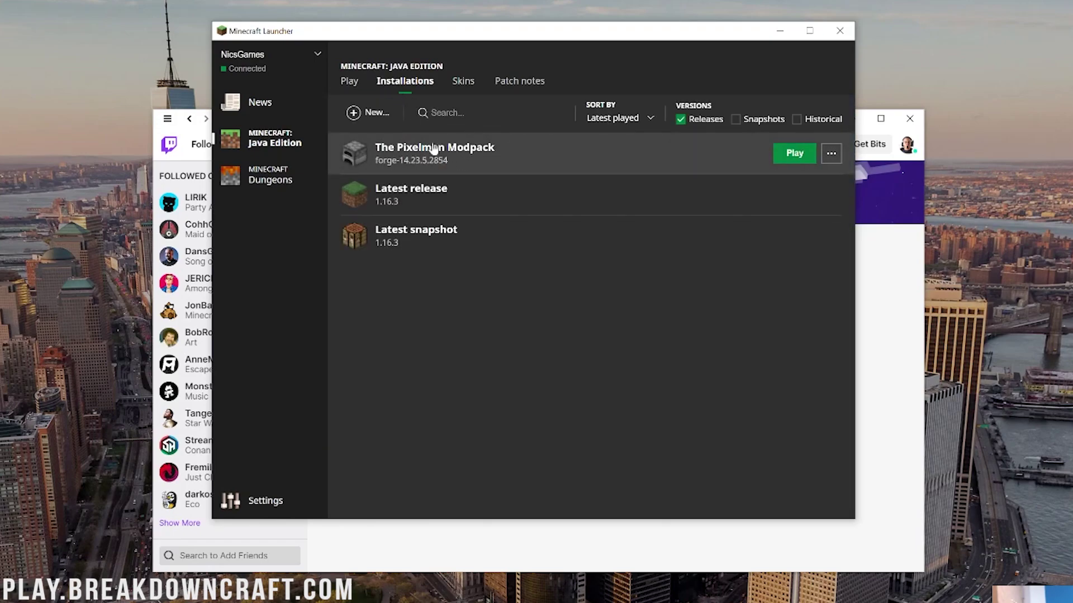
left_click(831, 153)
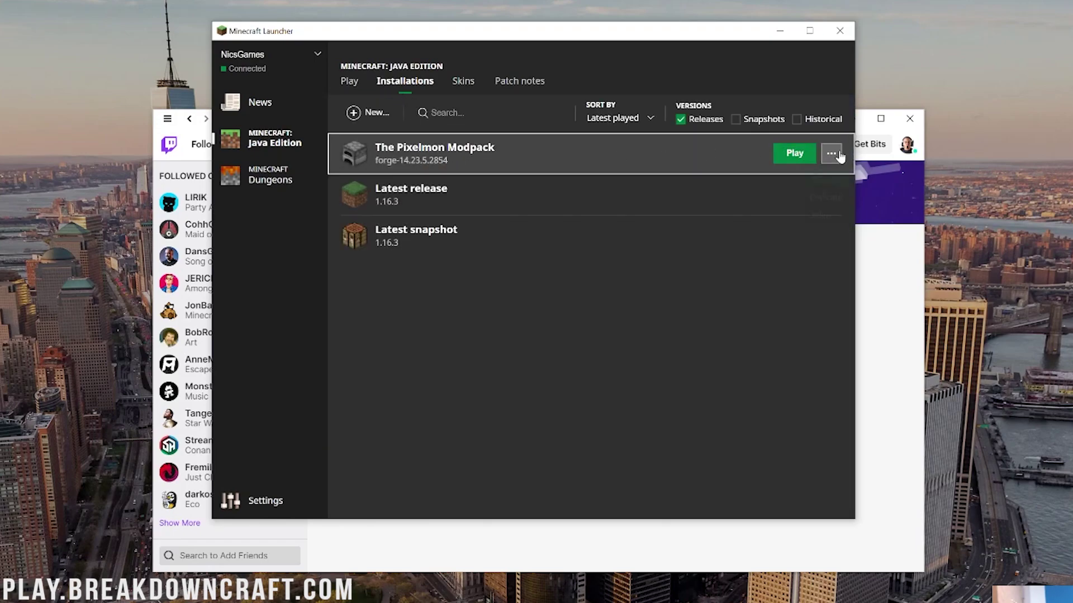
left_click(819, 186)
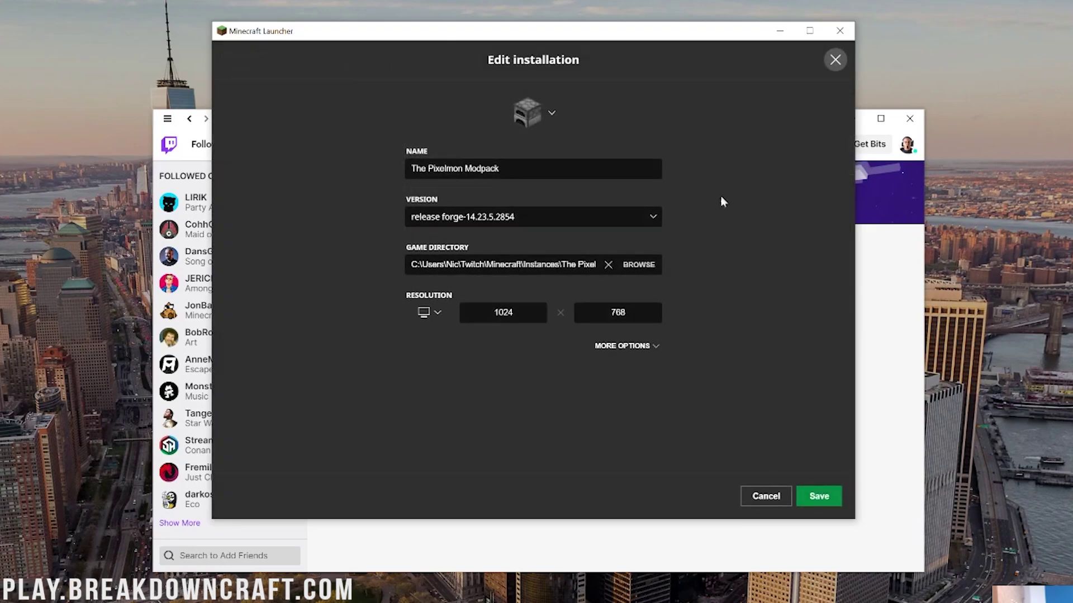
left_click(622, 345)
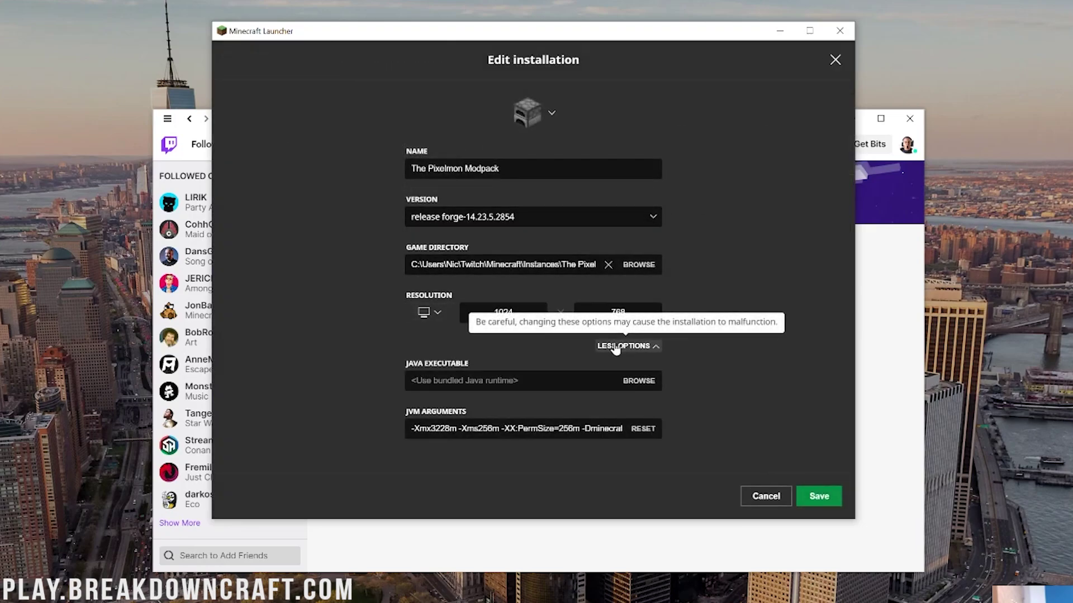
- Try different -Xmx memory values in the JVM arguments, leaving it at -Xmx3228m
left_click(514, 429)
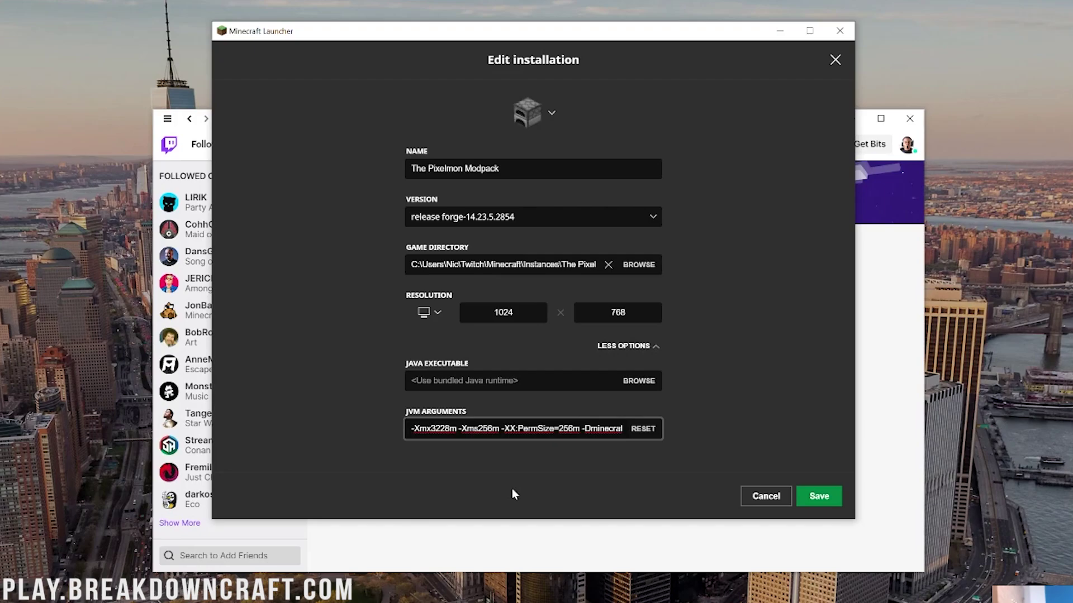
key("BackSpace")
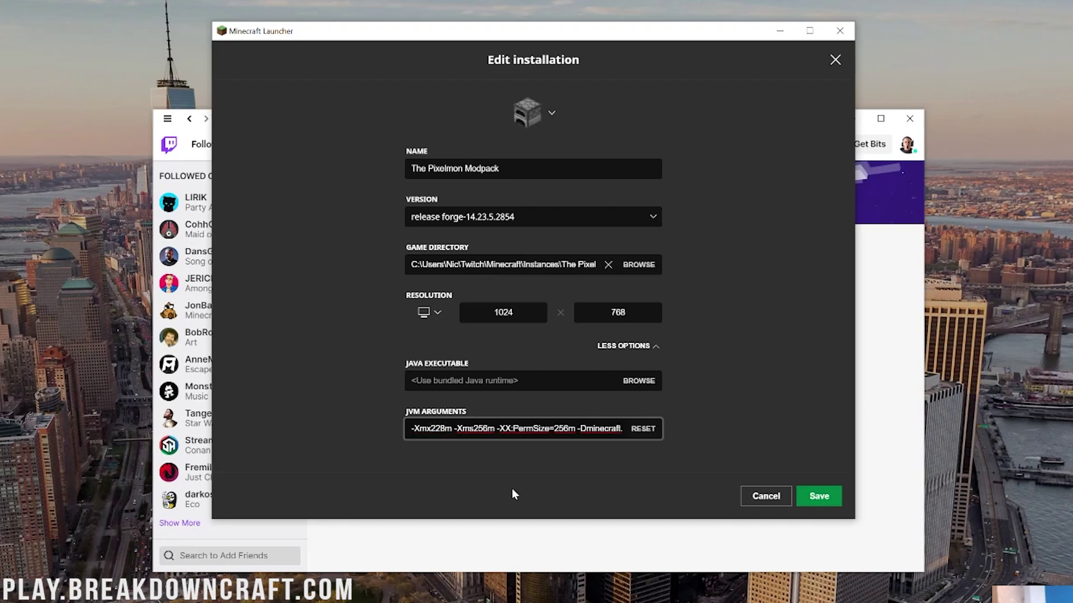
type("4")
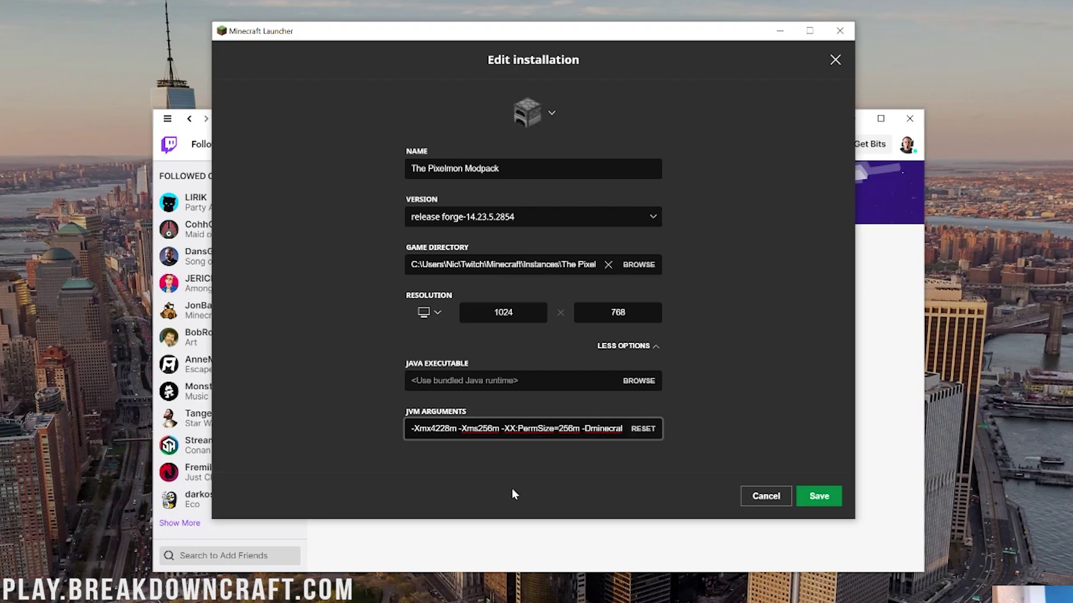
key("BackSpace")
type("3")
left_click(505, 475)
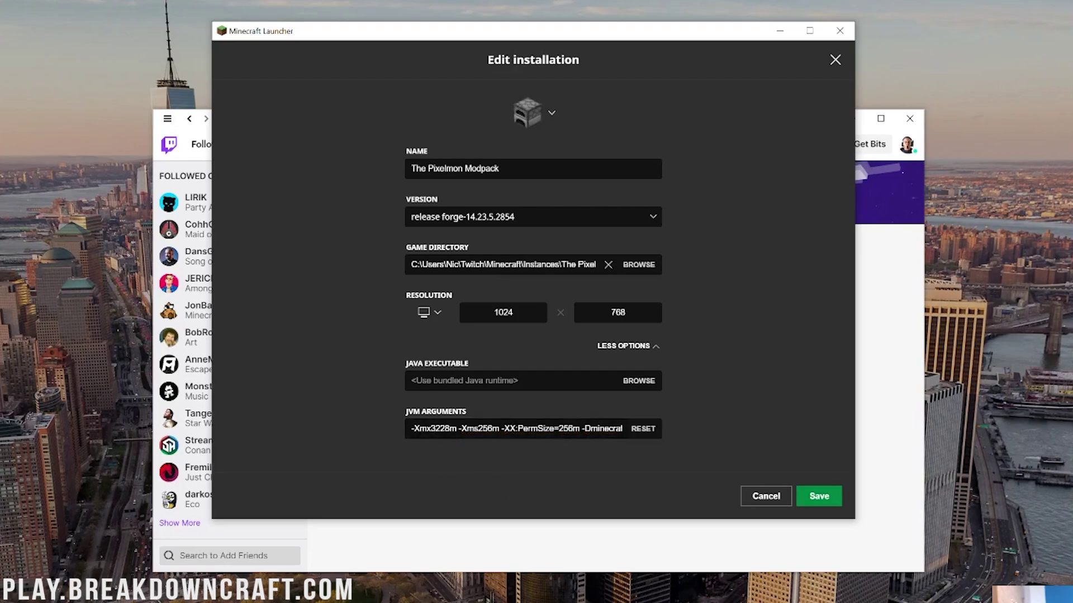
double_click(441, 429)
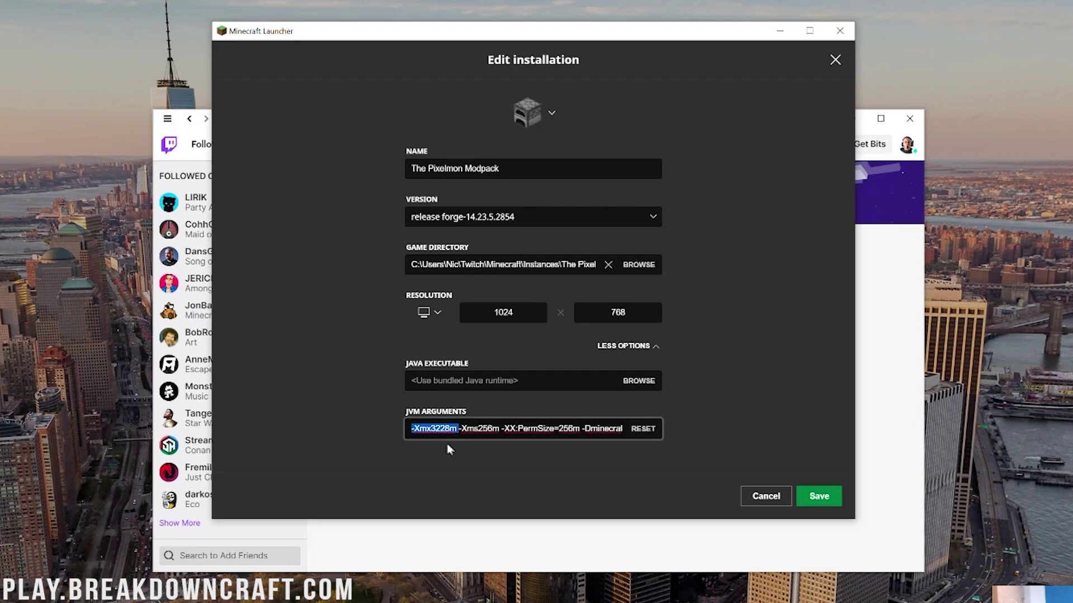
left_click(454, 450)
double_click(441, 430)
left_click(435, 429)
key("BackSpace")
type("6")
key("BackSpace")
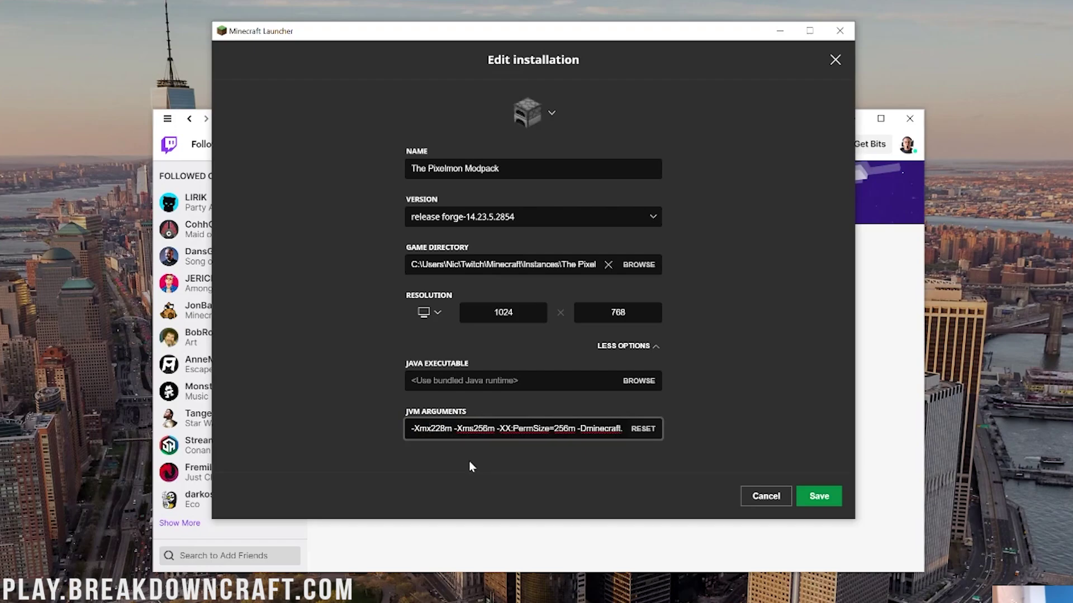
type("3")
- Set the game resolution to 1920x1080 and save the installation
left_click(431, 314)
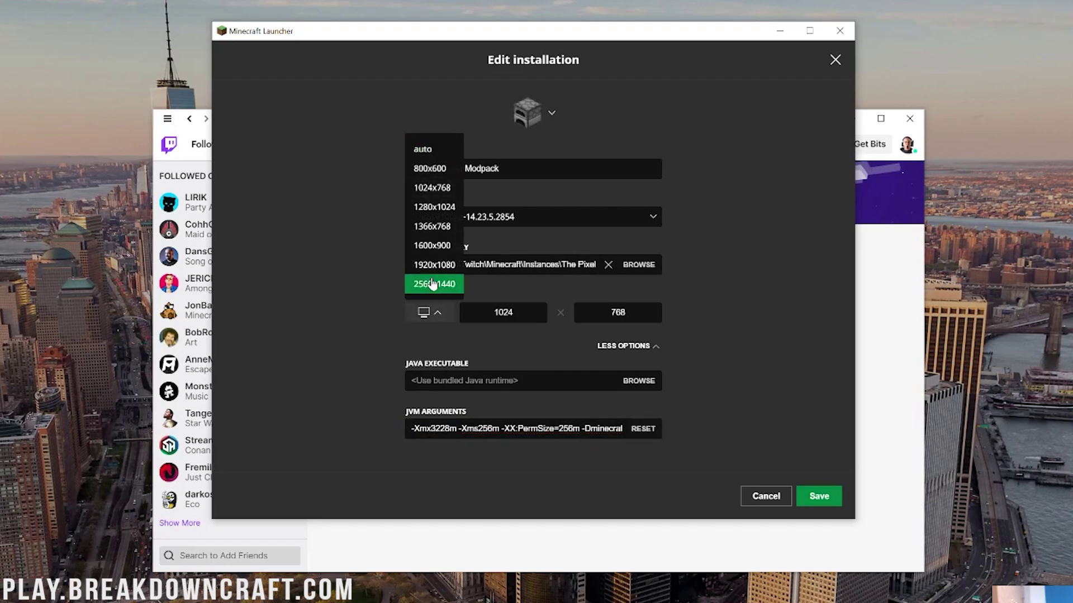
left_click(431, 264)
left_click(812, 501)
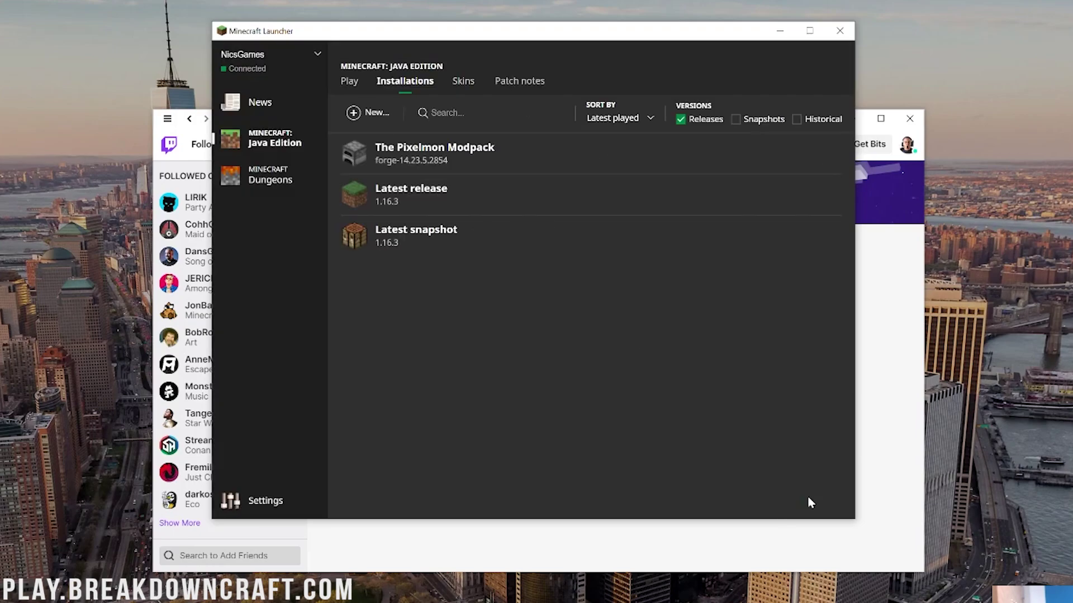
- Launch The Pixelmon Modpack installation from the Play page and watch its download progress
left_click(352, 84)
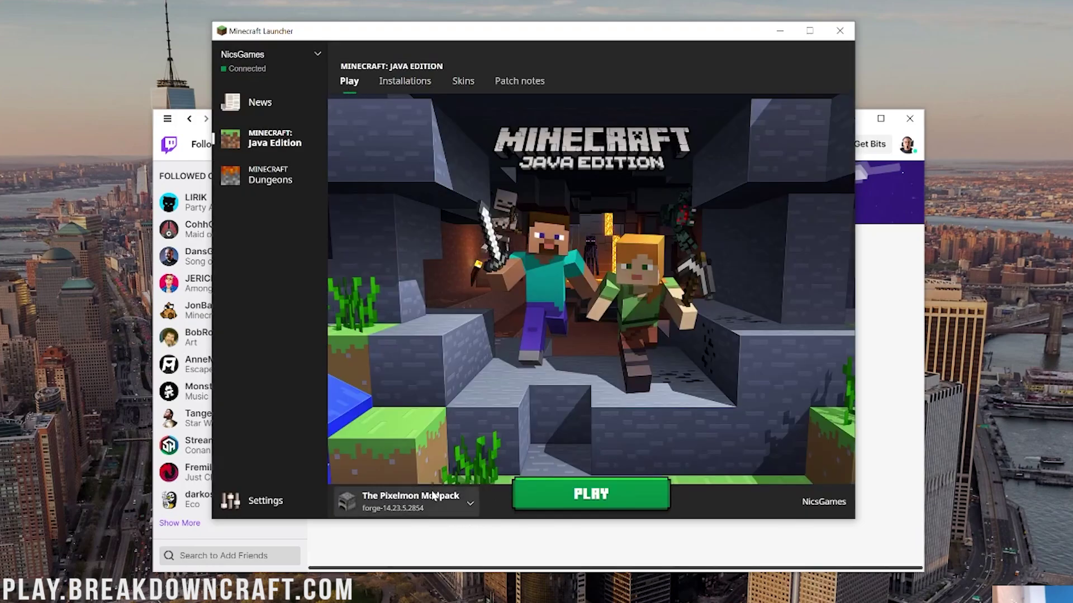
left_click(604, 495)
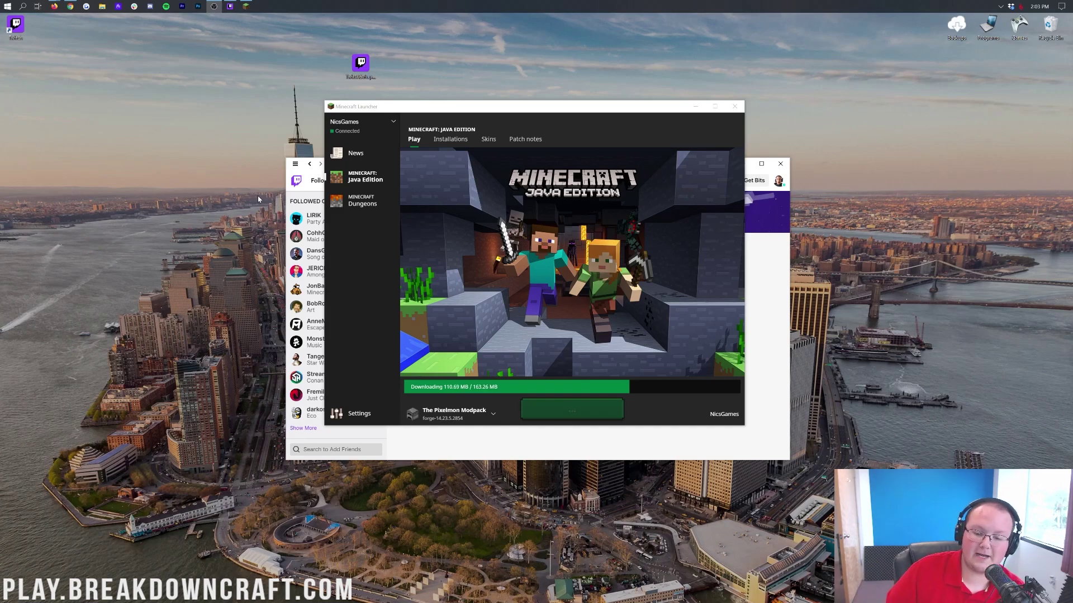
left_click(769, 260)
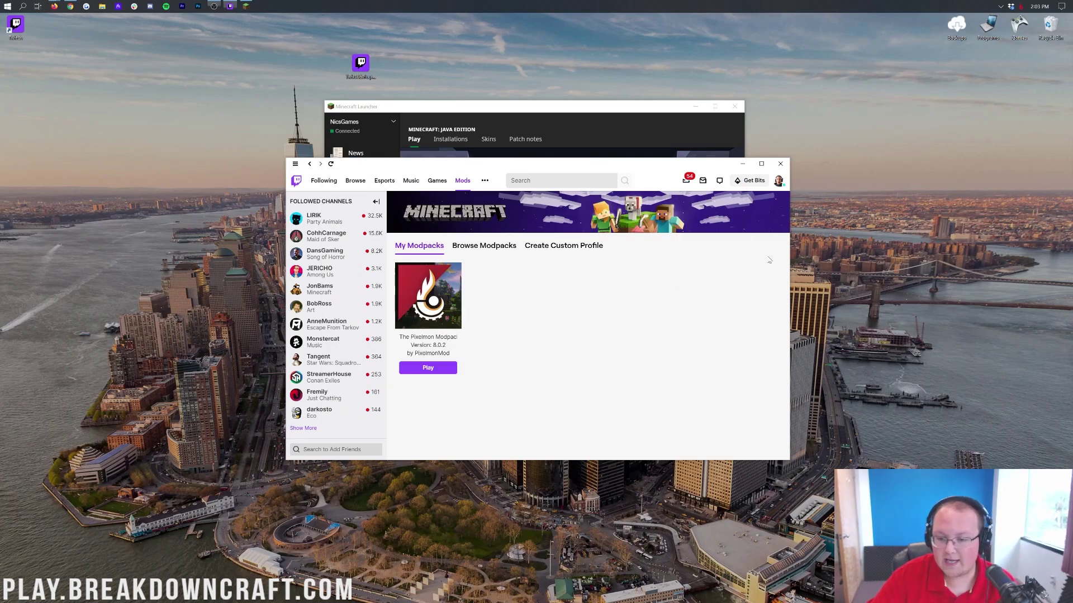
left_click(639, 138)
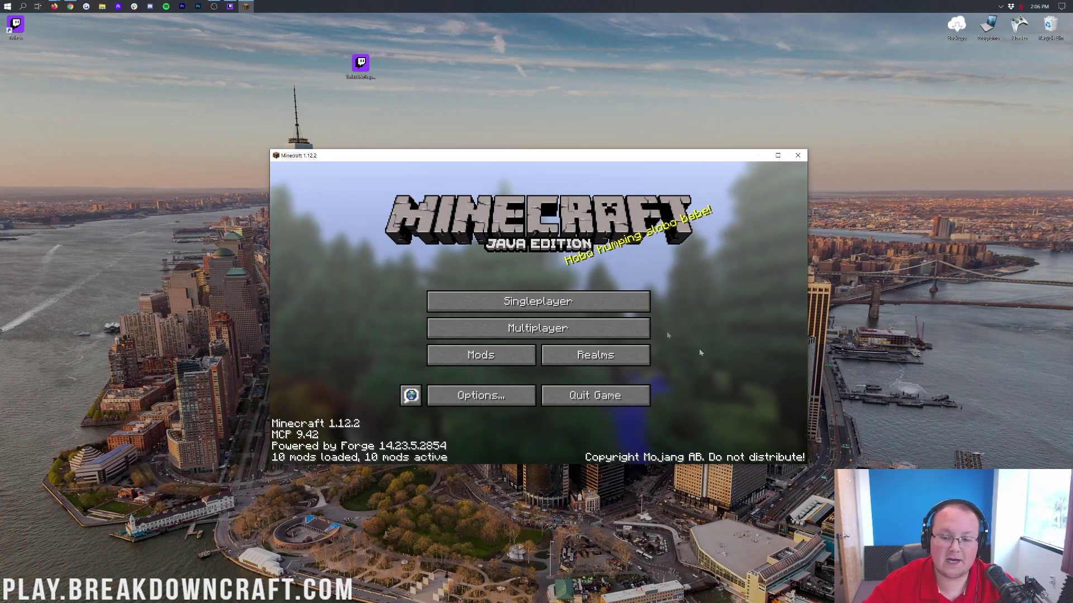
left_click(470, 362)
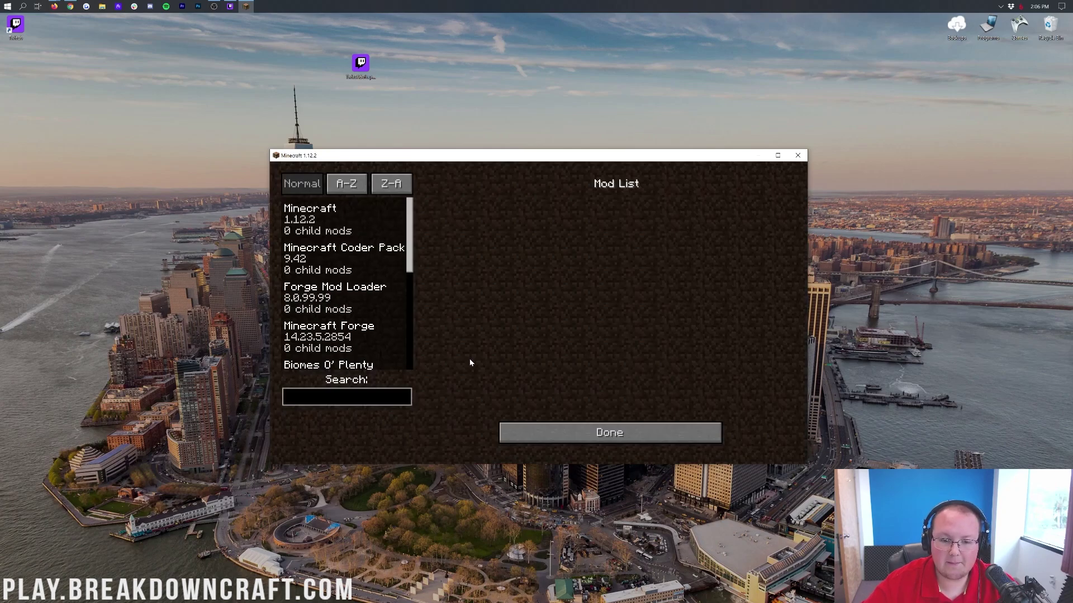
scroll(341, 279, "down", 3)
left_click(322, 268)
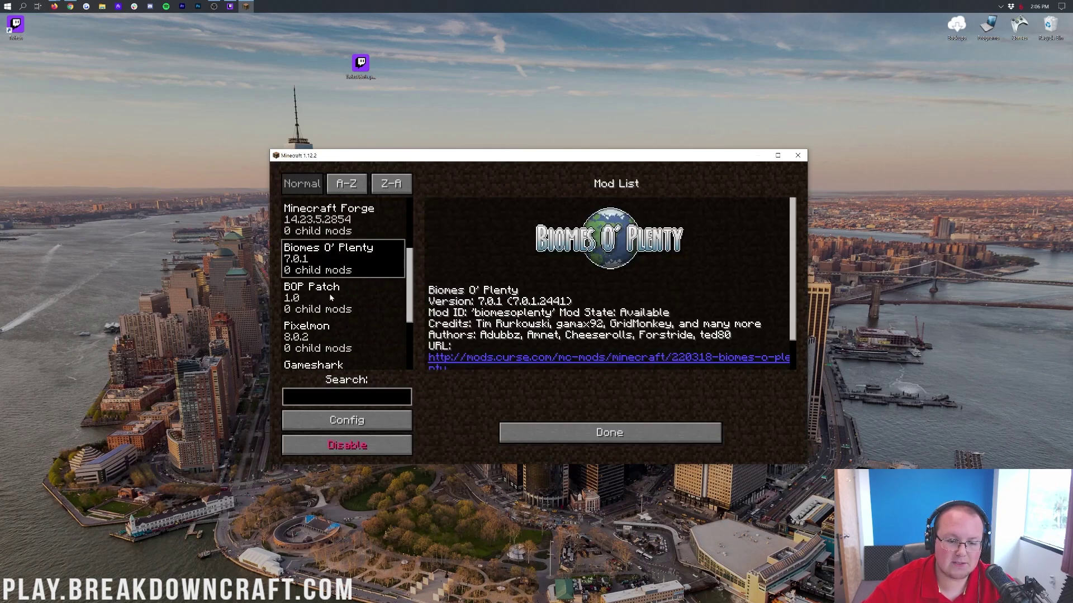
left_click(331, 299)
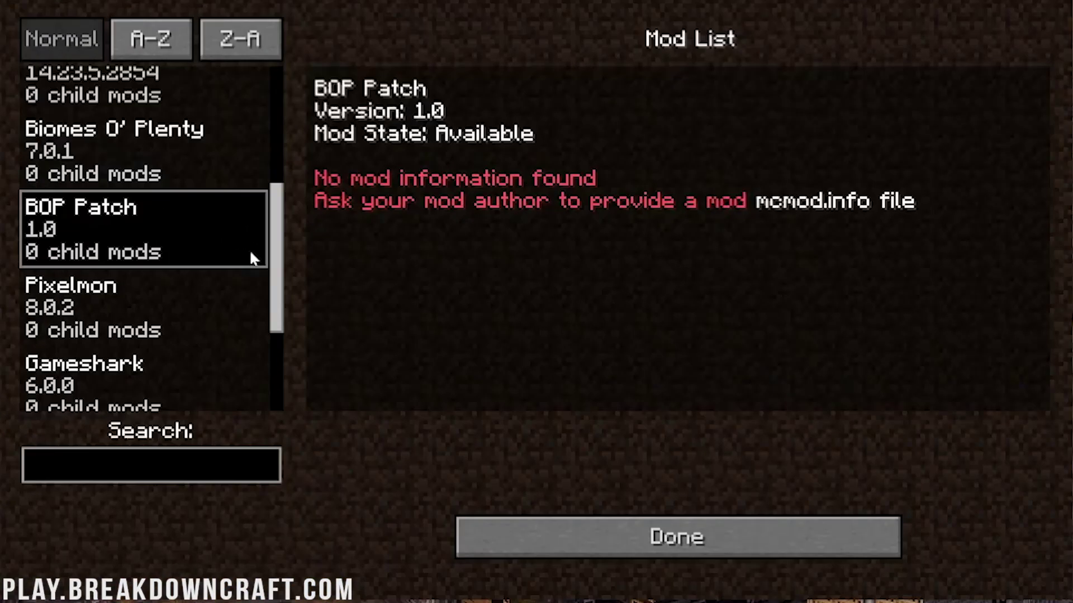
scroll(363, 304, "down", 1)
left_click(134, 294)
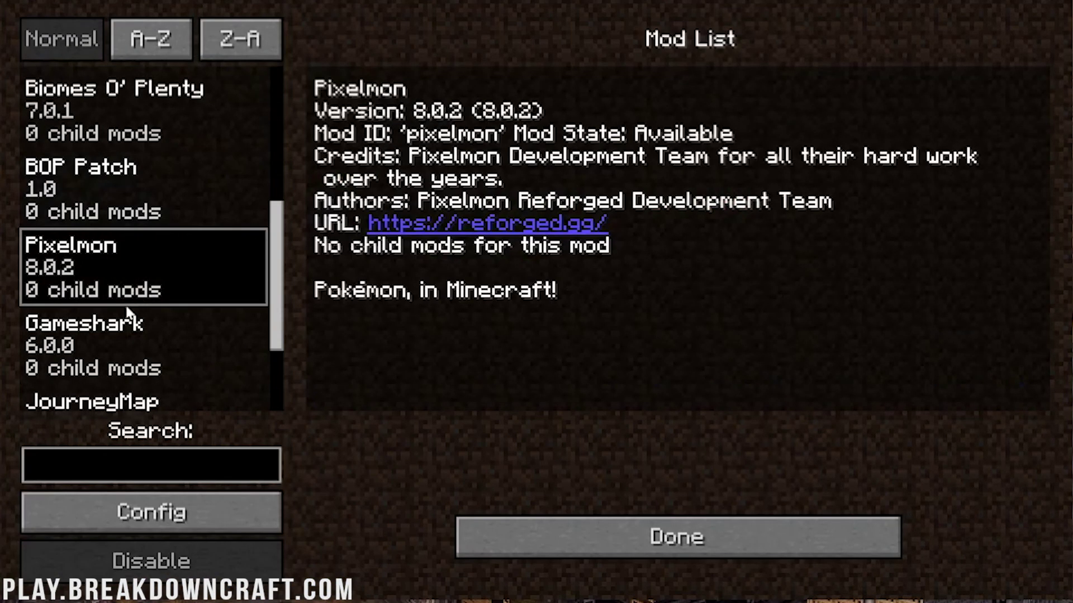
scroll(132, 307, "down", 2)
left_click(127, 288)
left_click(126, 226)
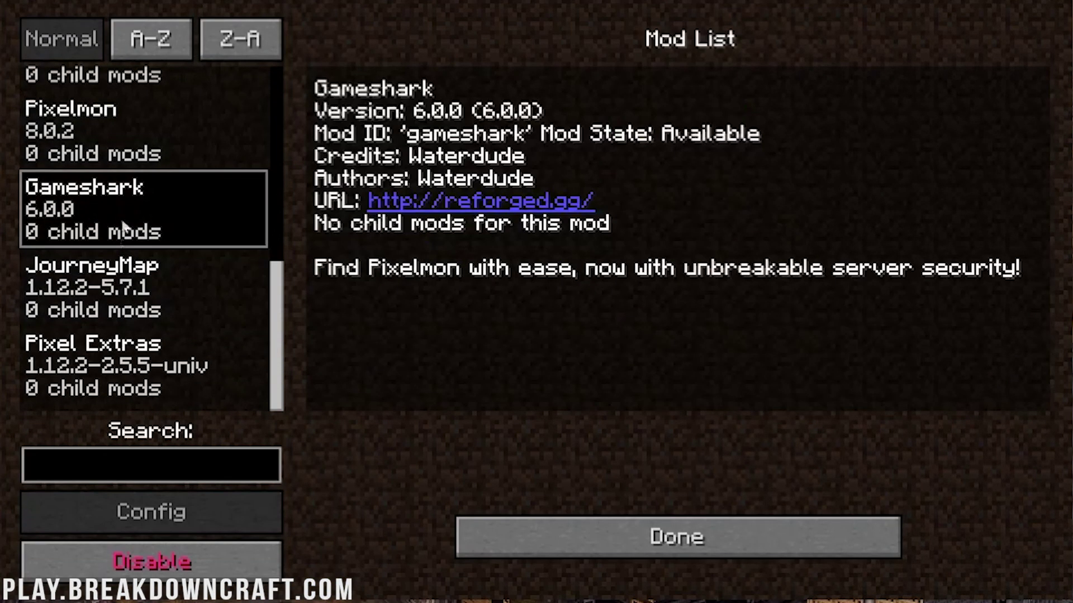
scroll(115, 294, "up", 6)
left_click(128, 112)
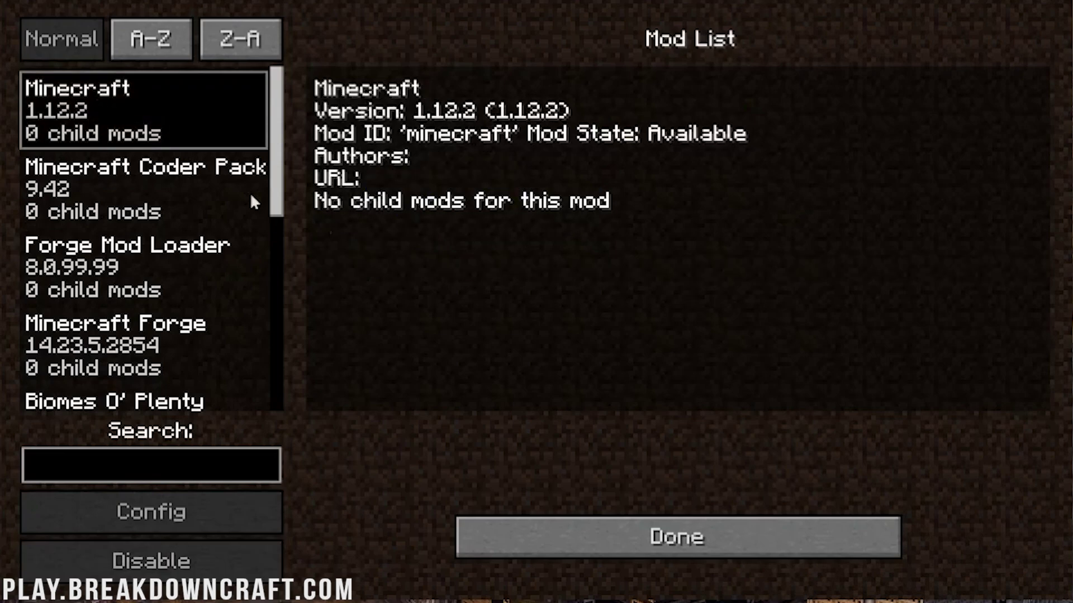
left_click(536, 537)
- Join the Complex (US) server from the Multiplayer list and open the hub's server selector compass
left_click(534, 326)
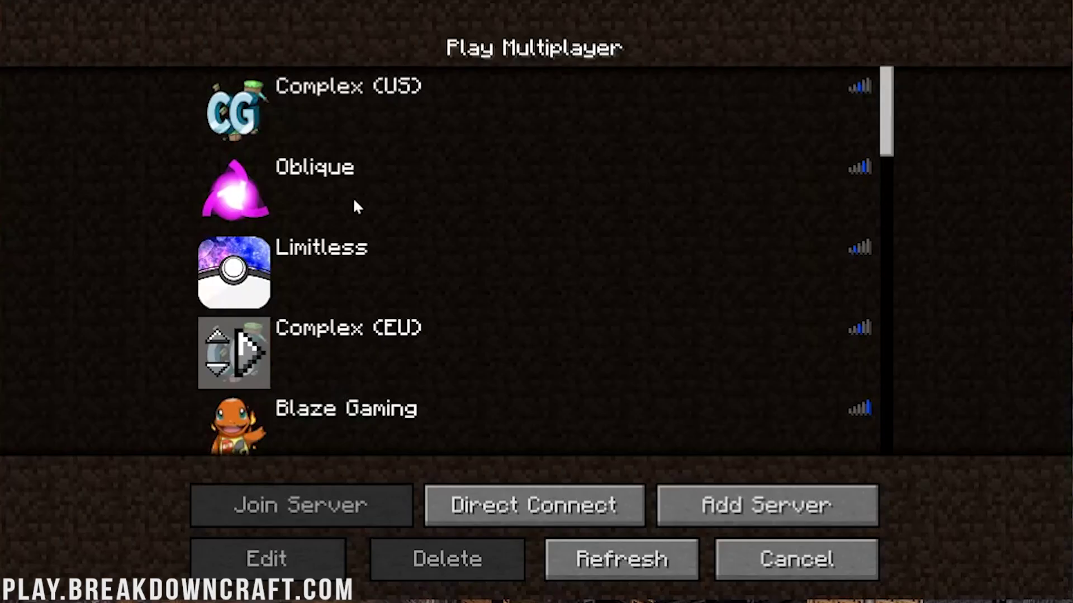
scroll(407, 237, "down", 14)
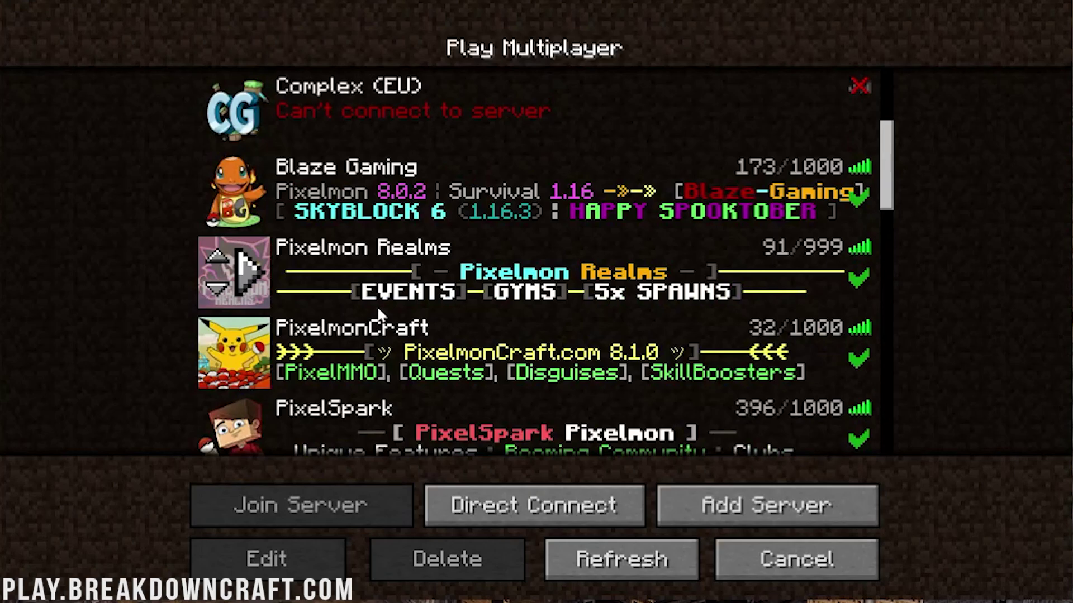
scroll(378, 311, "down", 10)
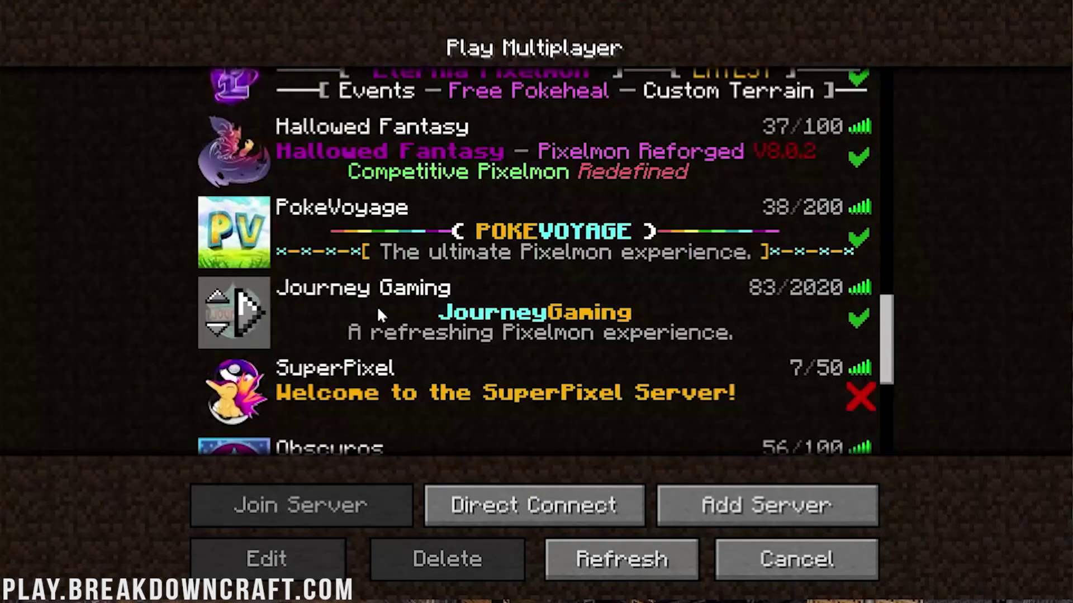
scroll(378, 314, "up", 20)
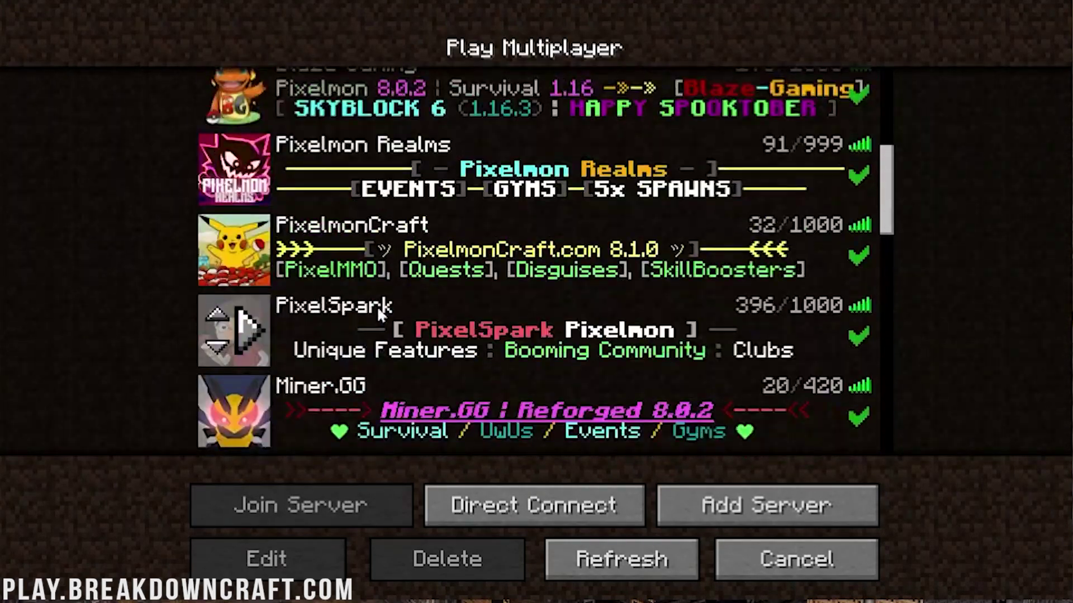
scroll(376, 306, "down", 9)
scroll(371, 280, "up", 2)
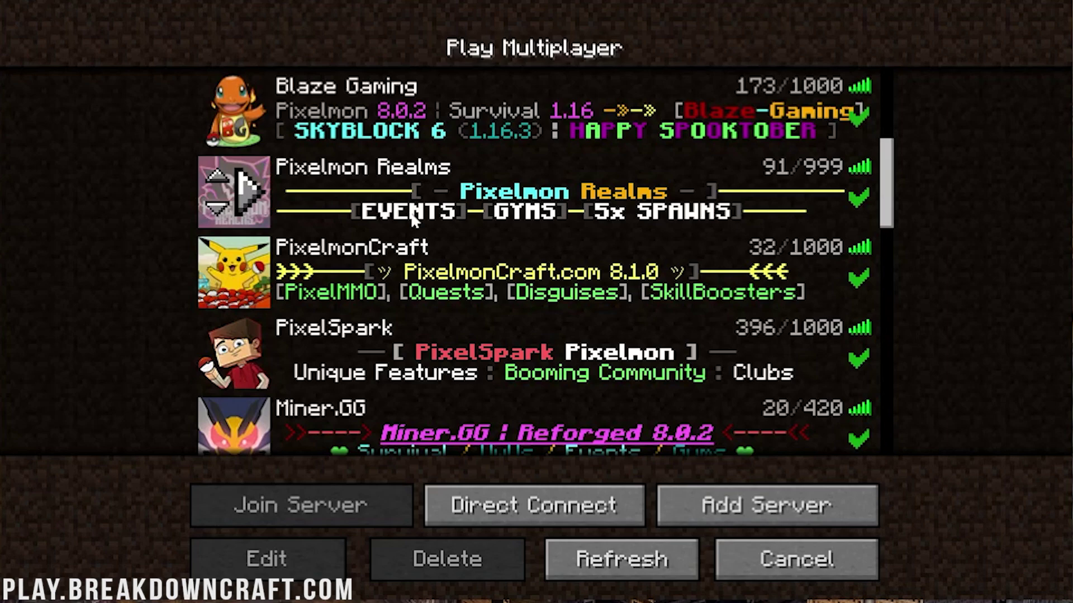
scroll(407, 217, "down", 1)
scroll(407, 217, "up", 9)
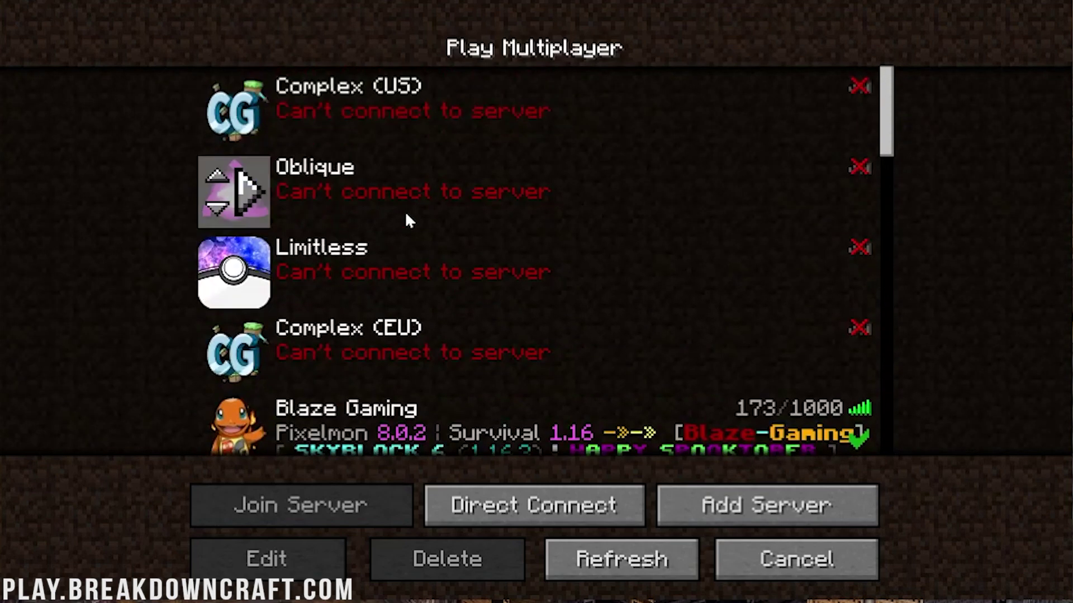
left_click(247, 135)
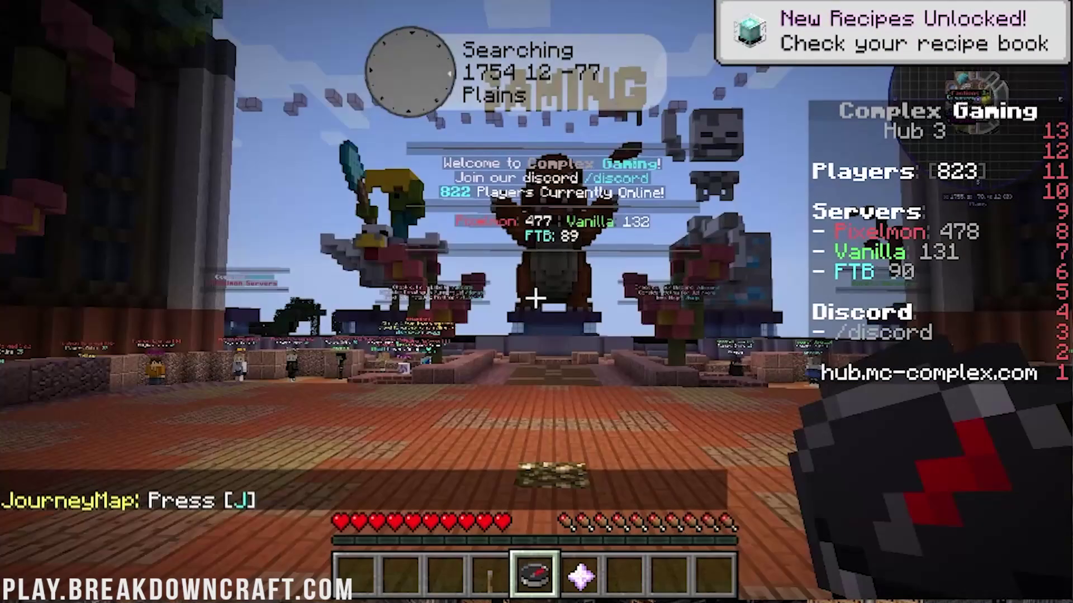
right_click(536, 299)
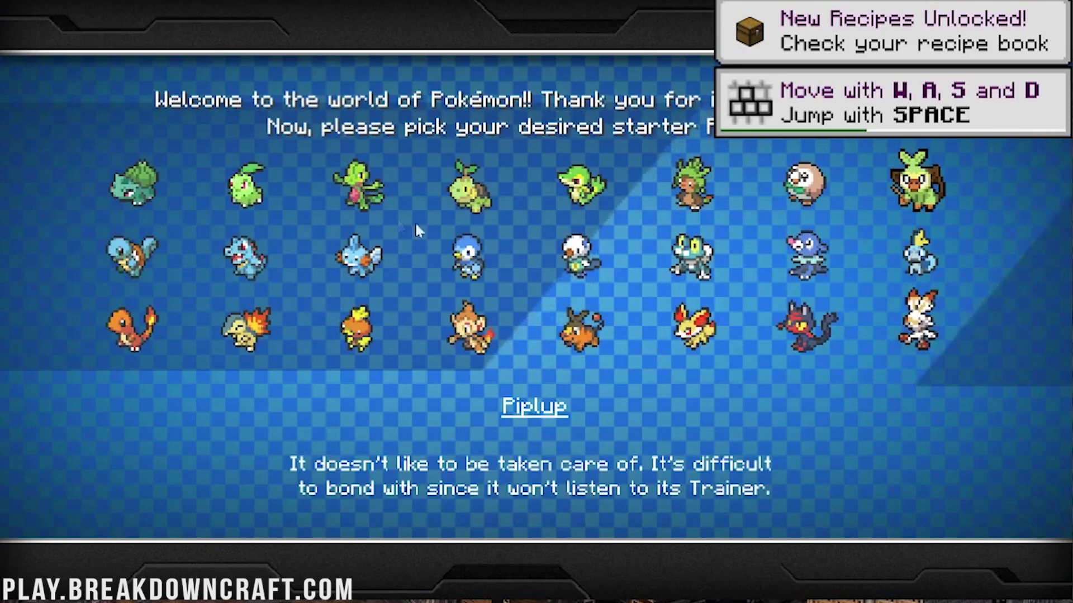
- Pick Charmander as the starter Pokémon and begin the adventure
left_click(146, 322)
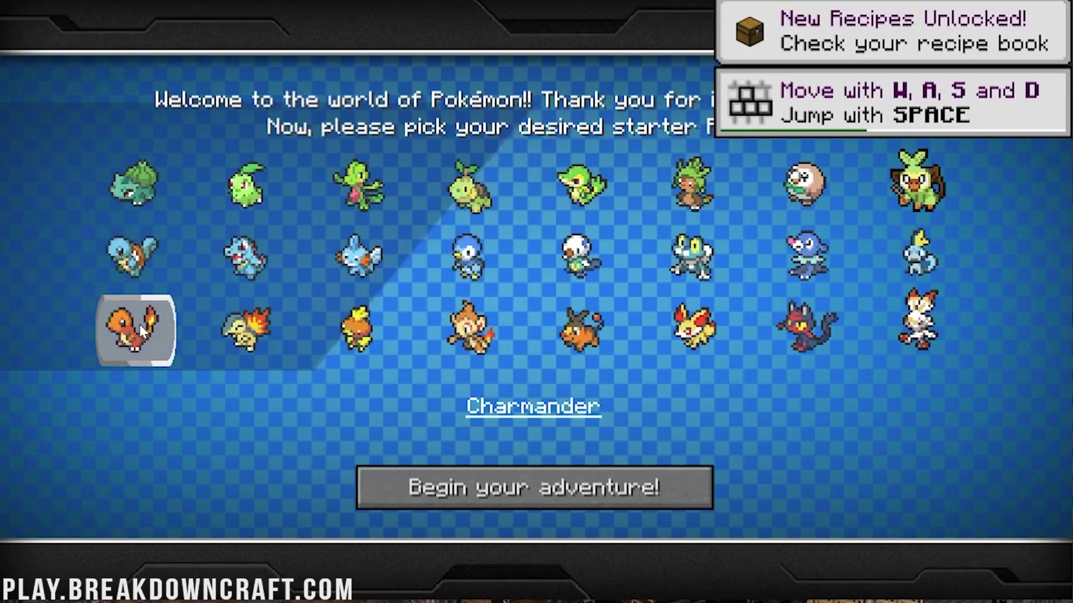
left_click(505, 487)
key("w")
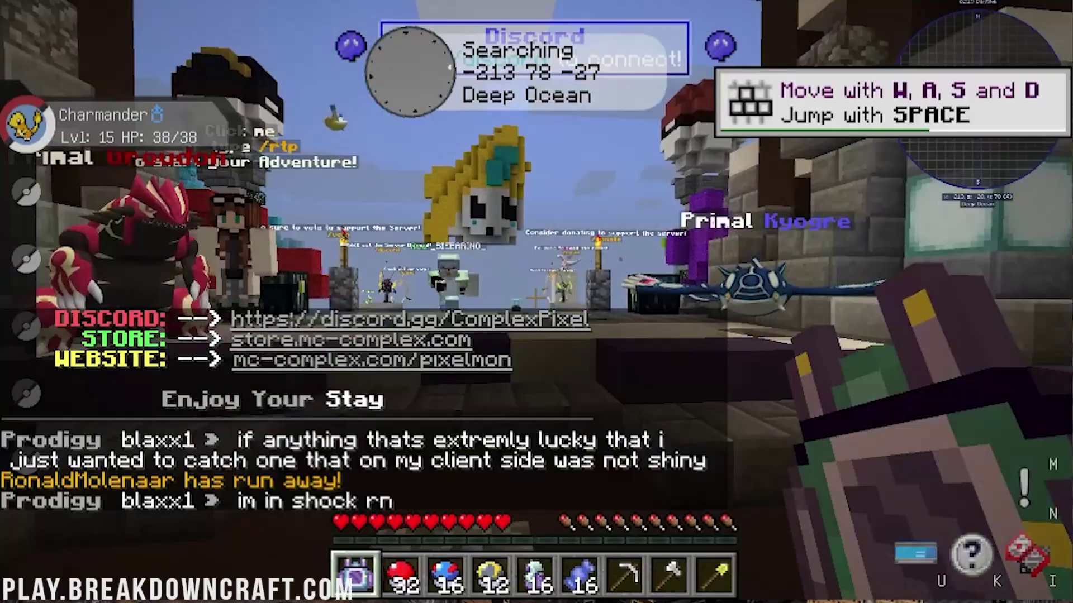
- Equip the Old Running Boots into the boots armour slot from the inventory
key("2")
scroll(536, 302, "down", 3)
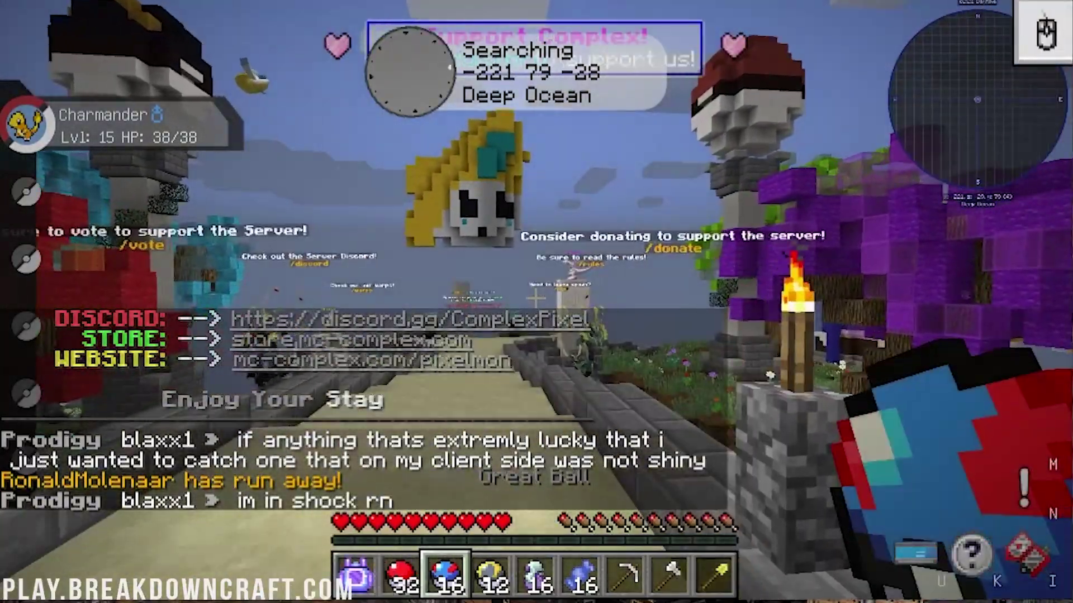
scroll(536, 301, "down", 3)
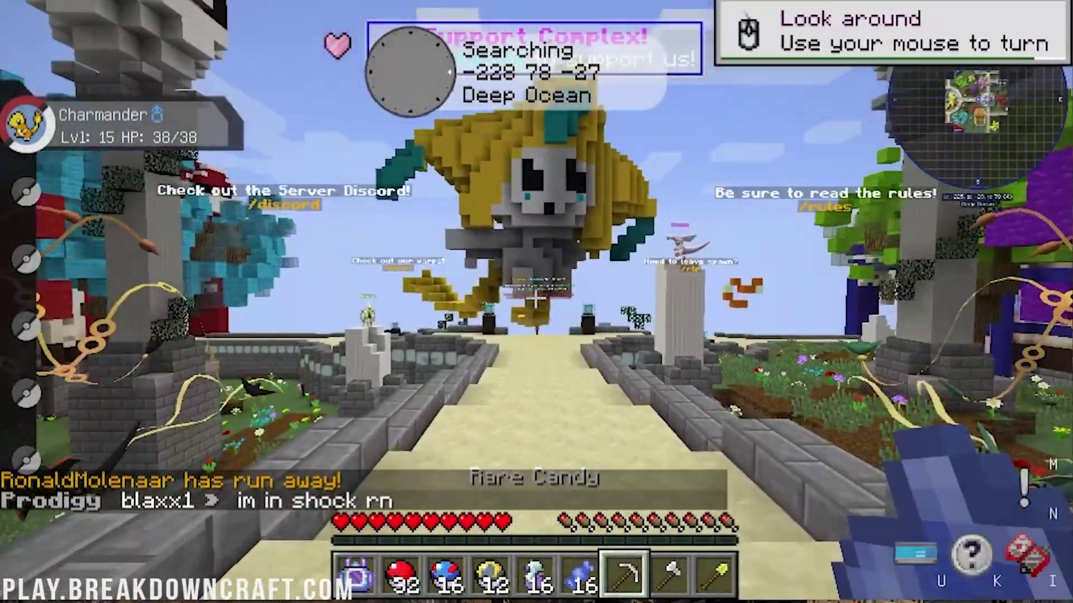
key("e")
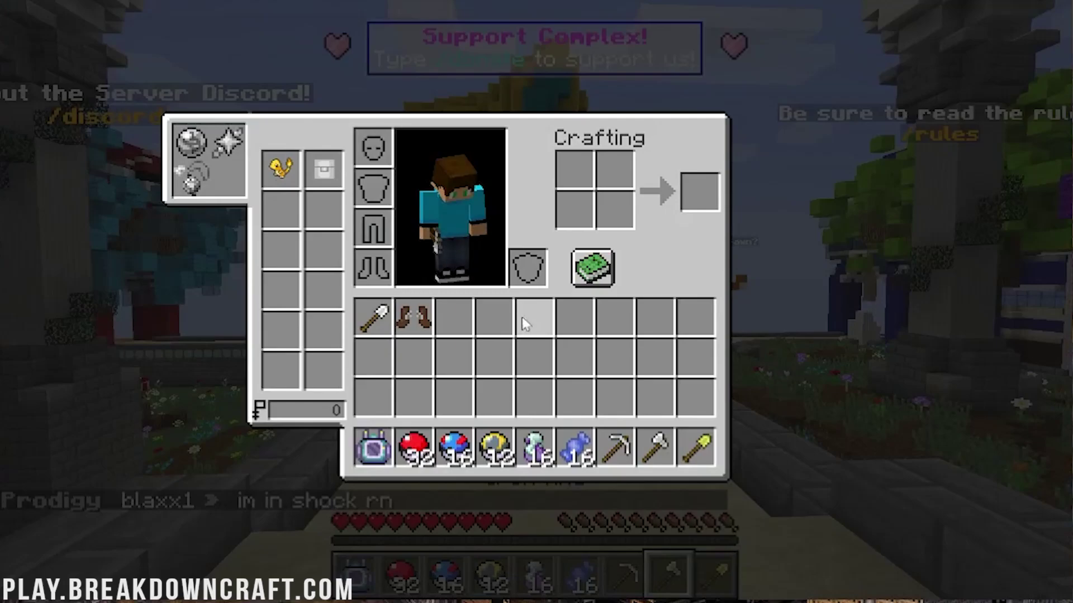
left_click(413, 317, "shift")
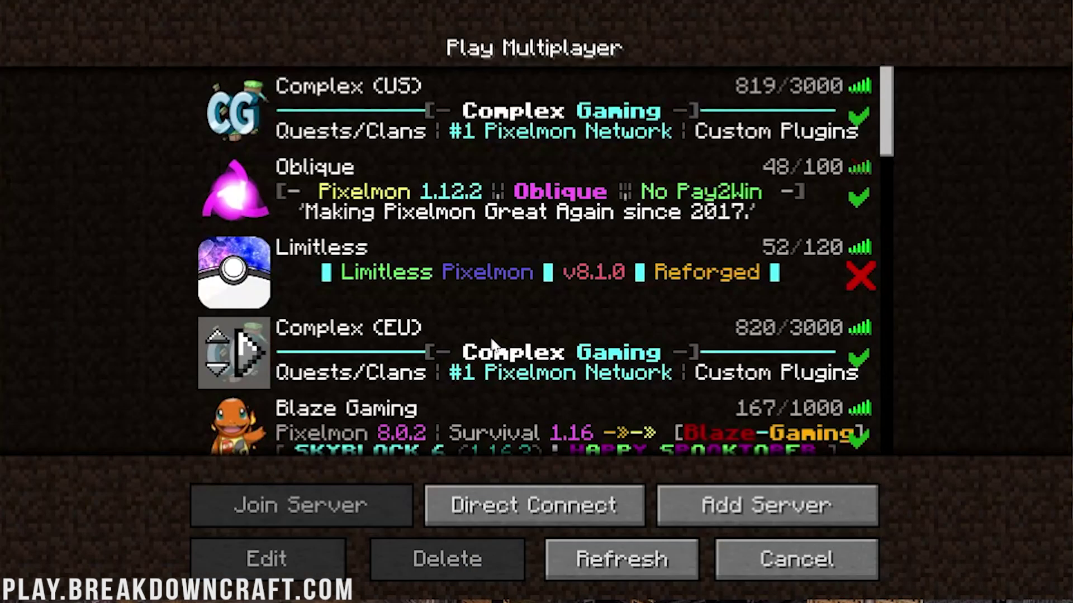
- Start a new singleplayer world named 'Singleplayer World' and cycle through its game modes
left_click(782, 559)
left_click(539, 287)
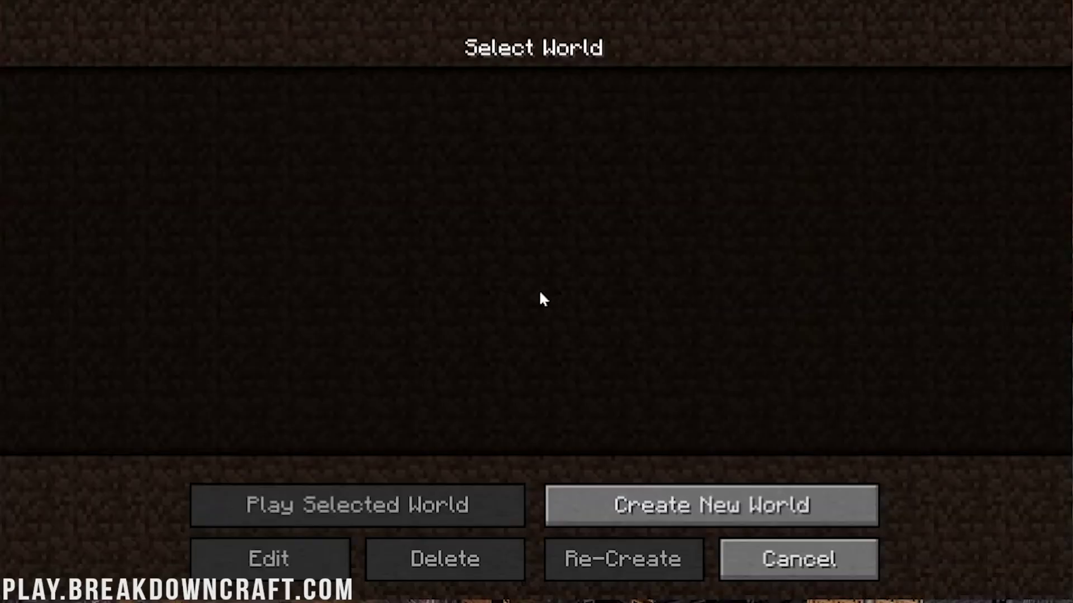
left_click(639, 485)
key("ctrl+a")
type("Si")
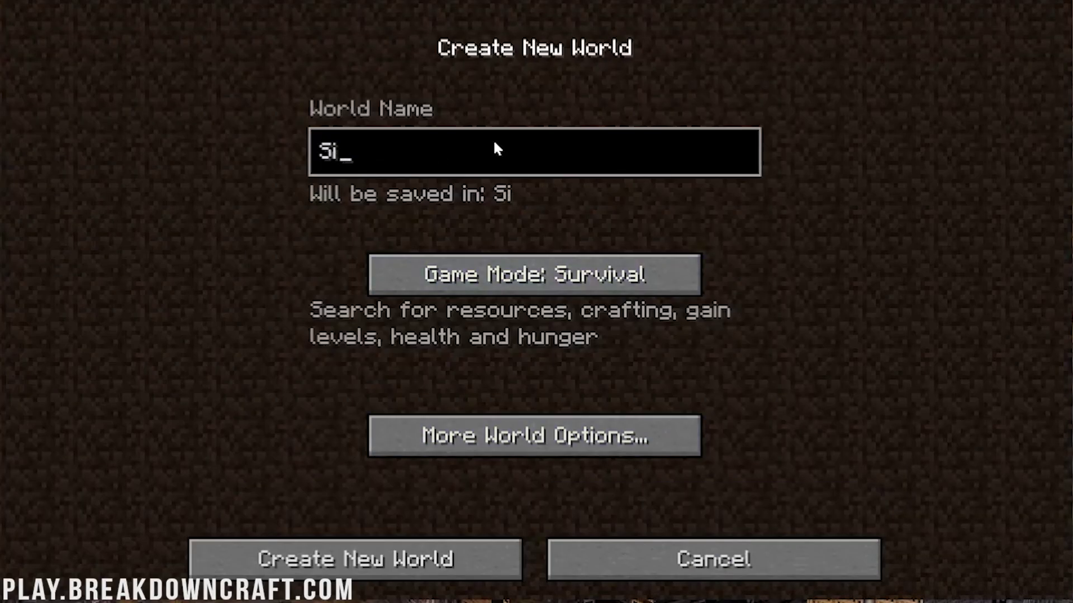
type("nglepalye")
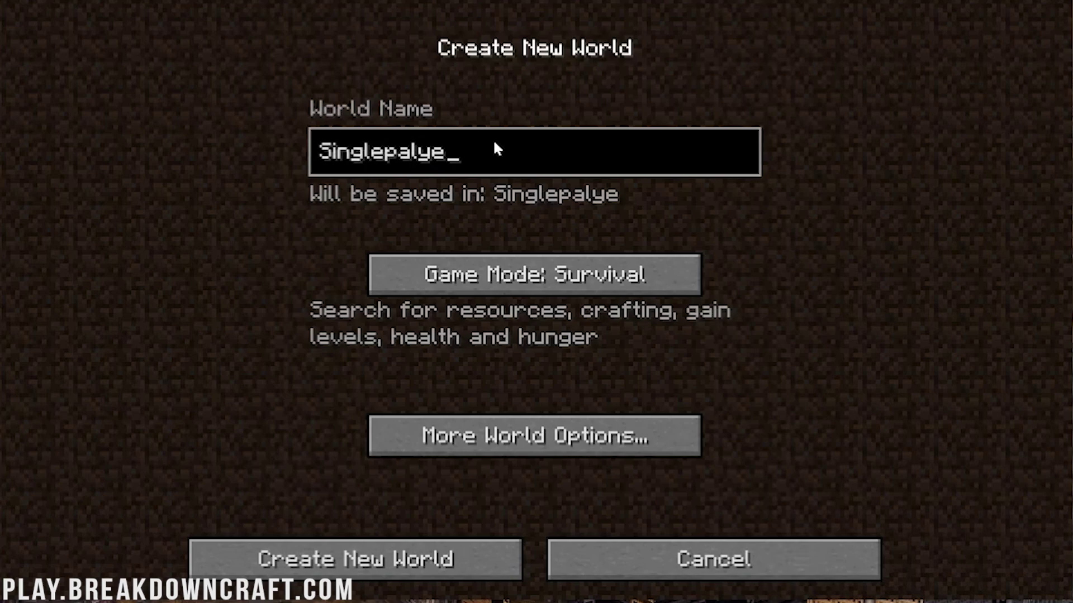
key("BackSpace")
key("BackSpace")
key("BackSpace")
key("BackSpace")
type("layer World")
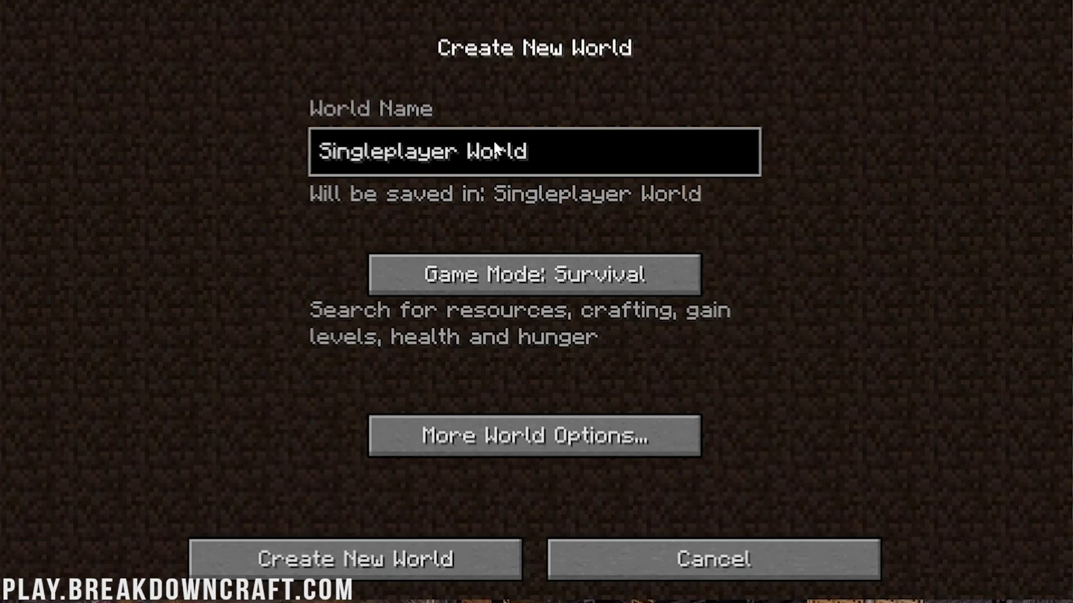
left_click(627, 270)
left_click(627, 271)
left_click(627, 271)
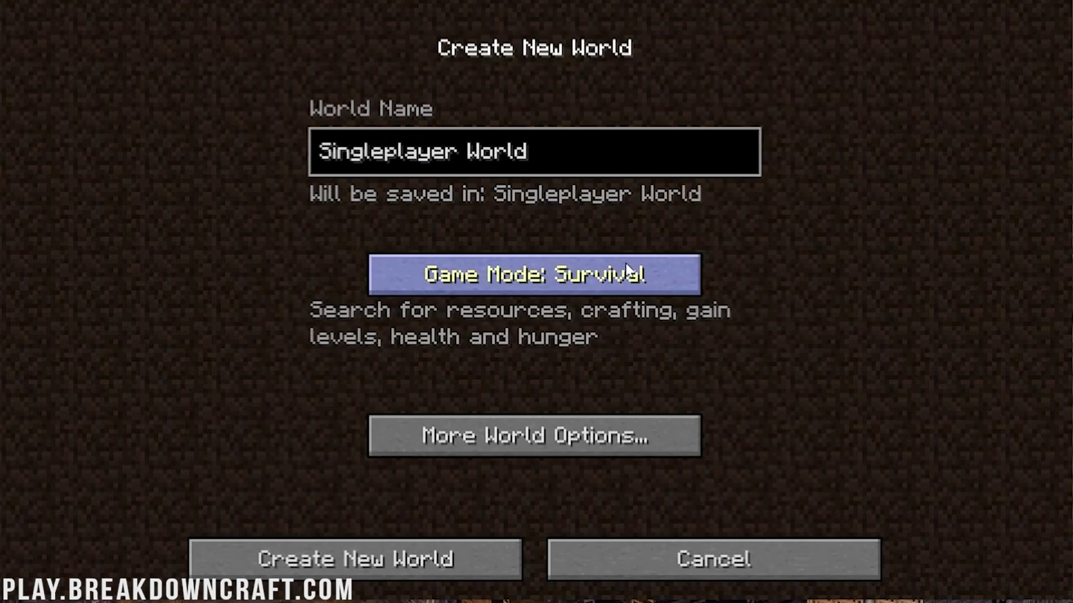
left_click(627, 271)
left_click(627, 271)
- Set the world type to Biomes O' Plenty and create the world
left_click(546, 448)
left_click(670, 250)
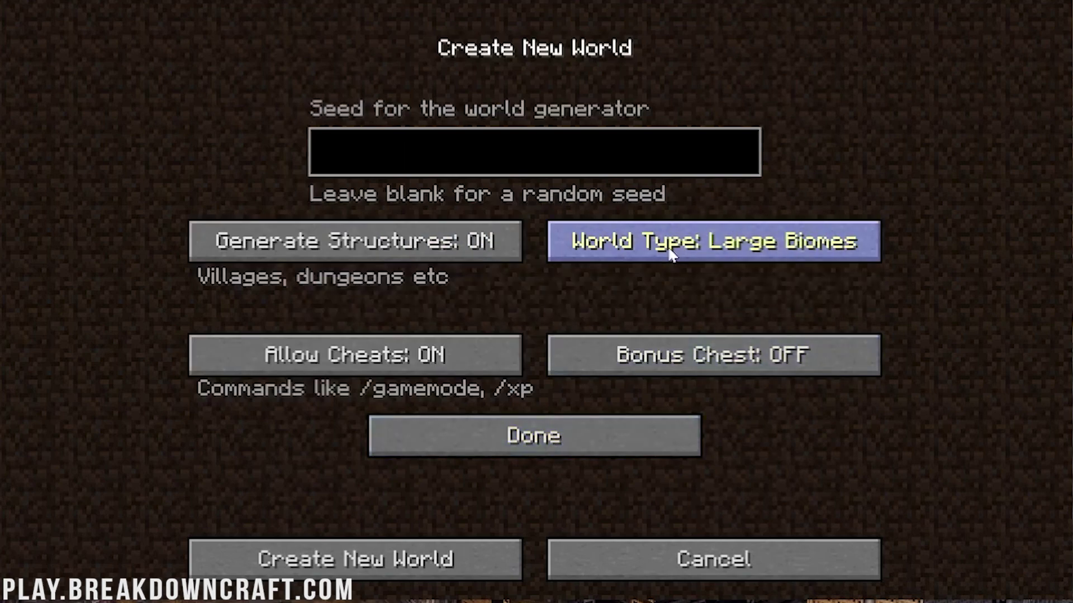
left_click(670, 250)
left_click(670, 251)
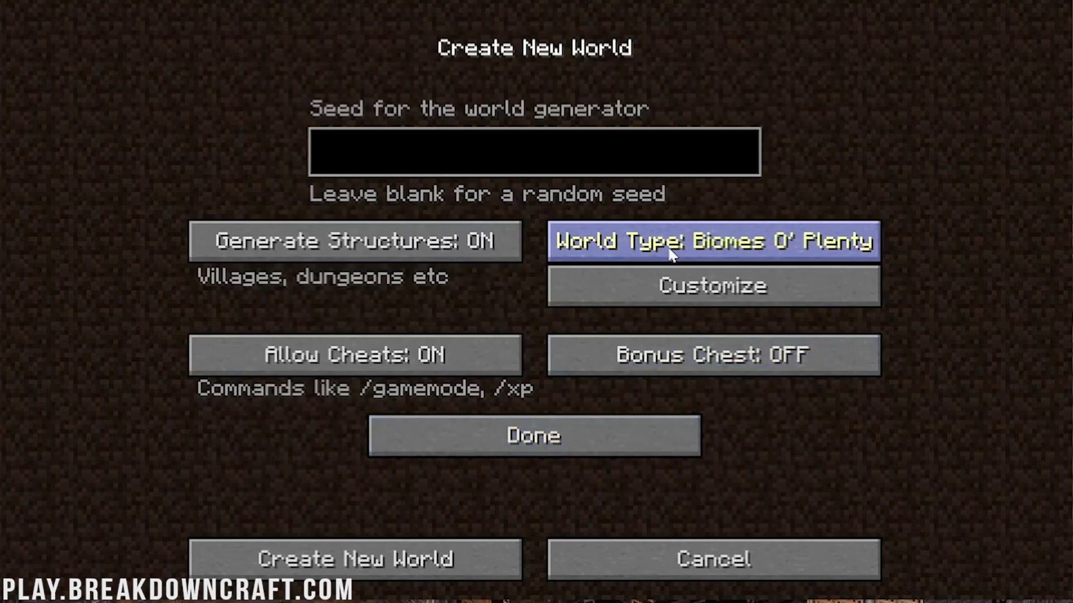
left_click(364, 564)
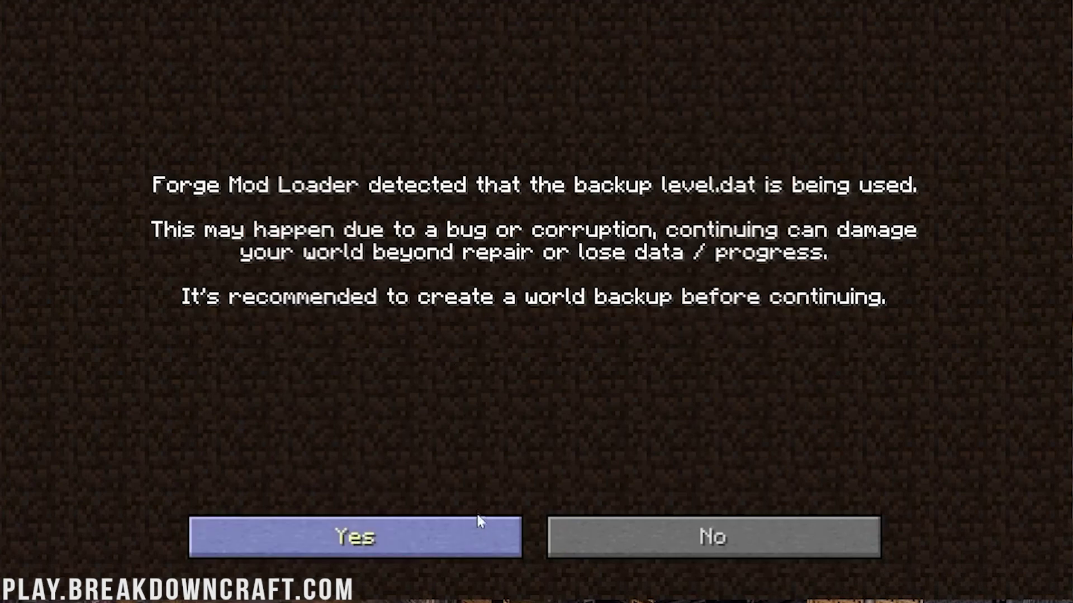
- Accept the Forge backup warning and choose Tepig as the starter Pokémon
left_click(479, 535)
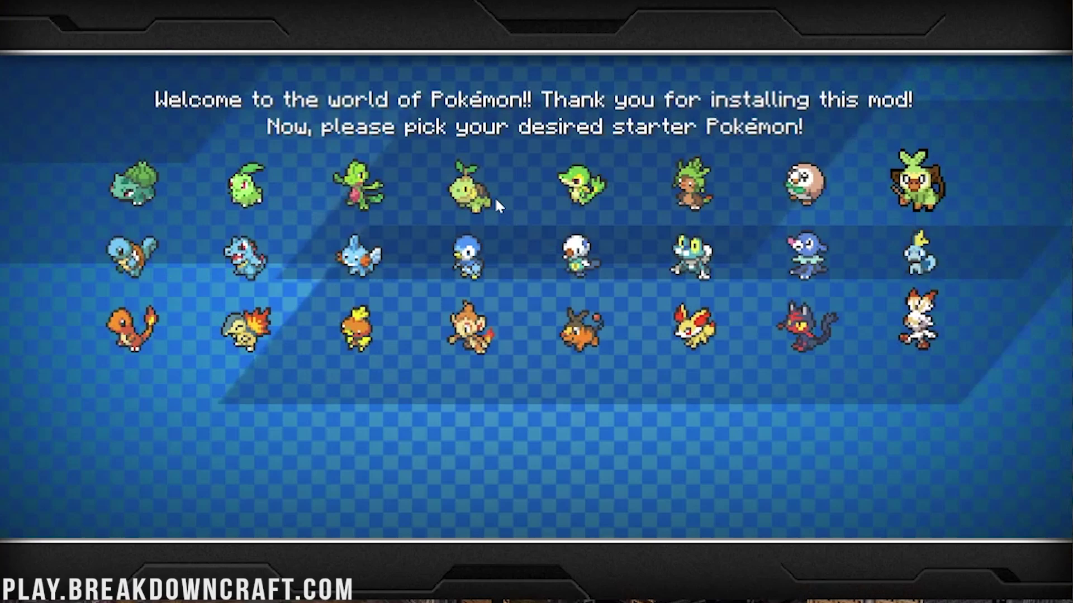
mouse_move(244, 321)
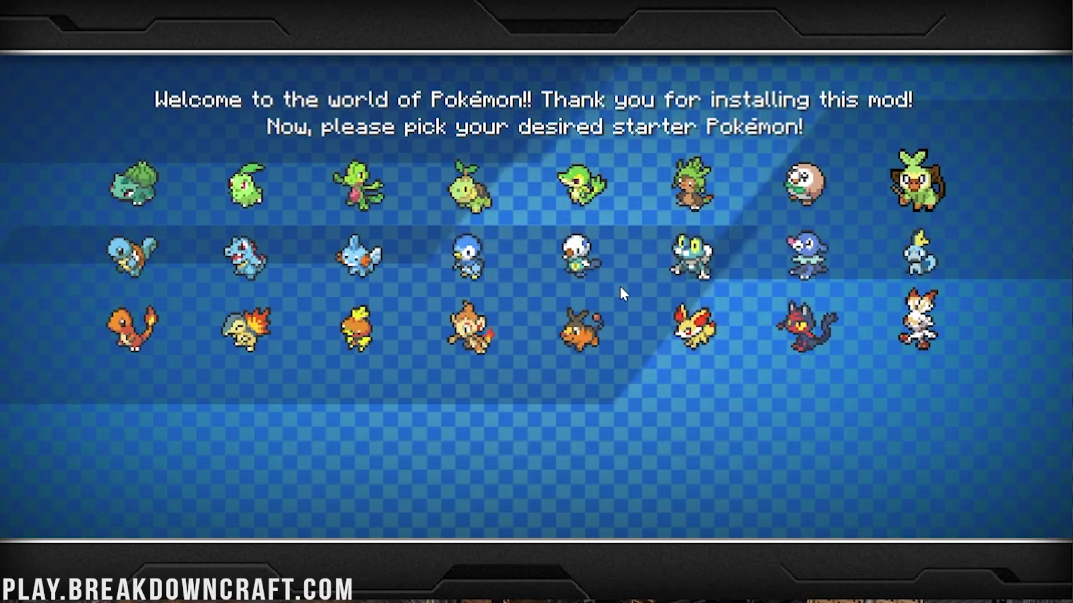
left_click(581, 330)
- Begin the adventure with Tepig, then walk to the Poké Chest and loot it
left_click(565, 492)
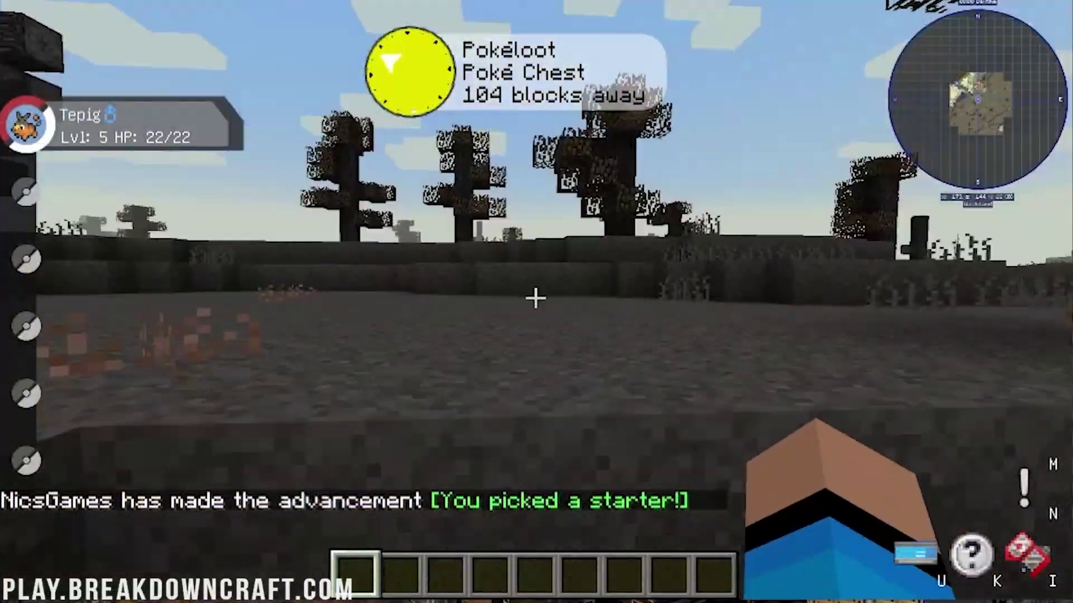
key("w")
key("w")
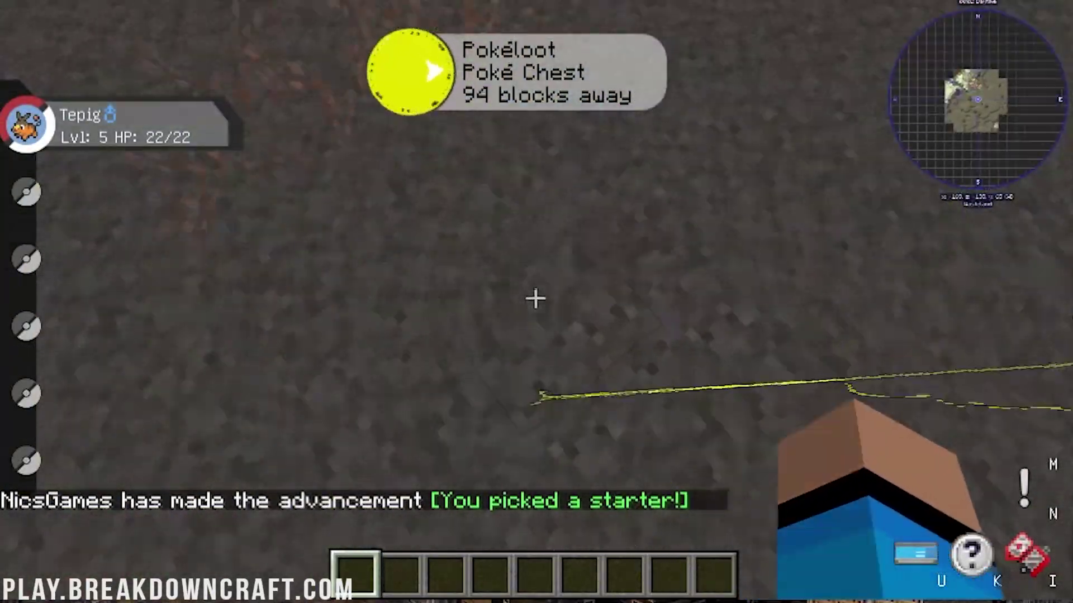
key("w")
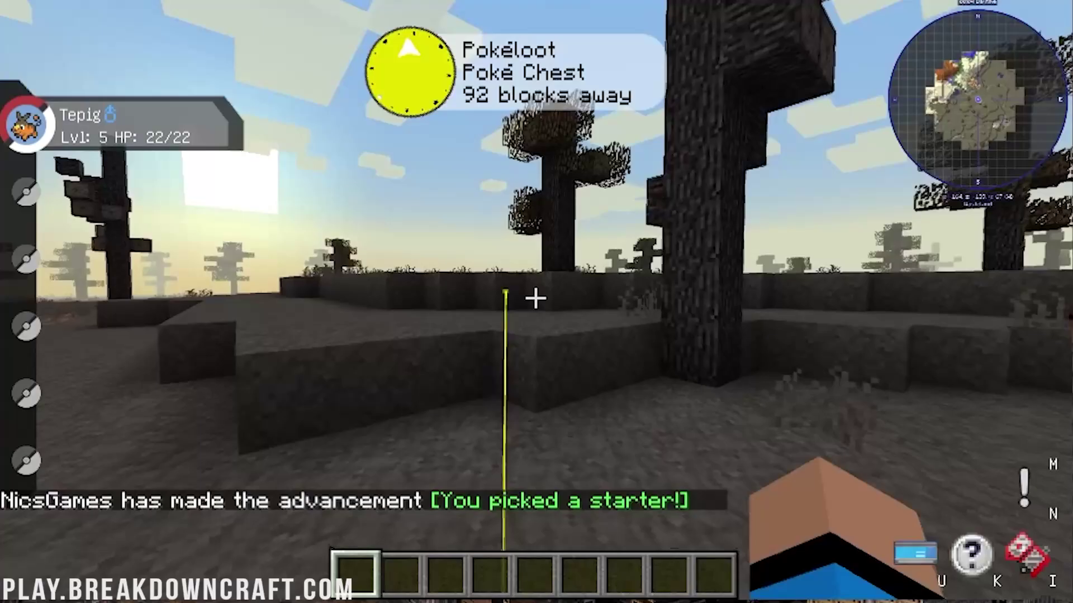
key("w")
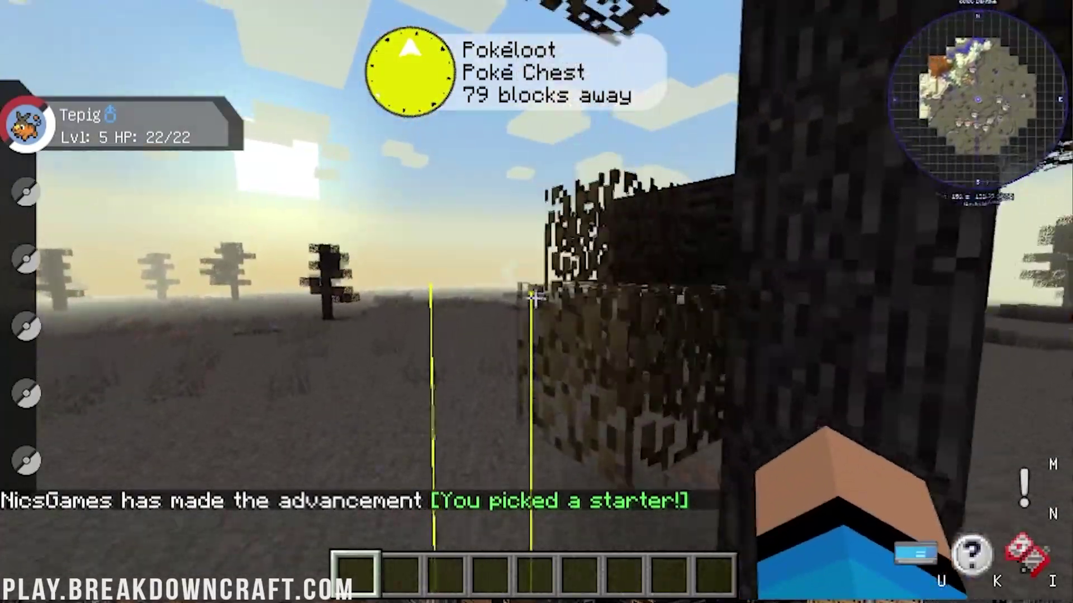
key("w")
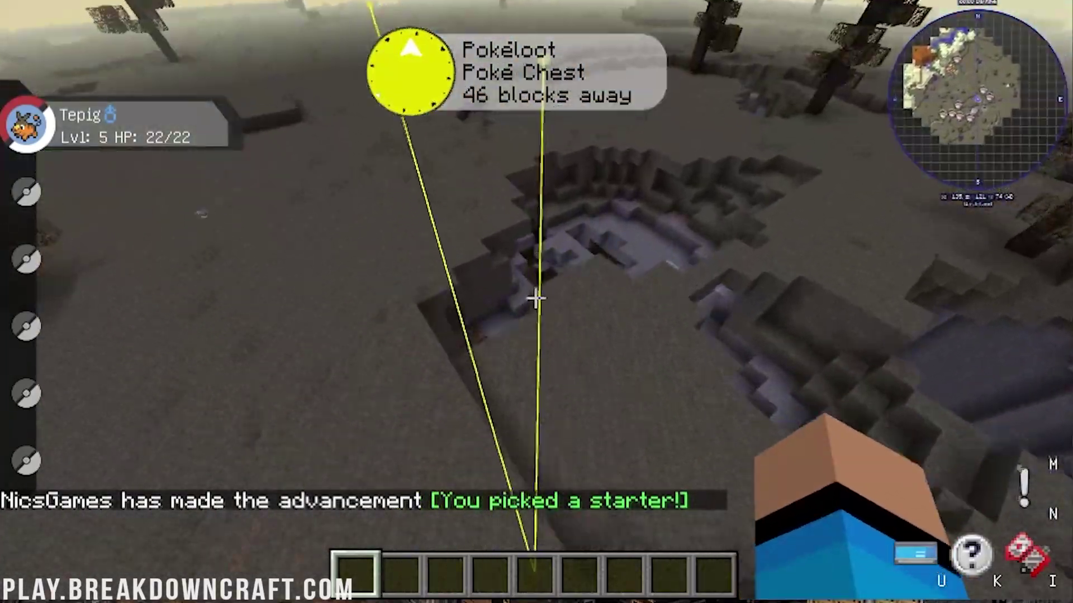
key("w")
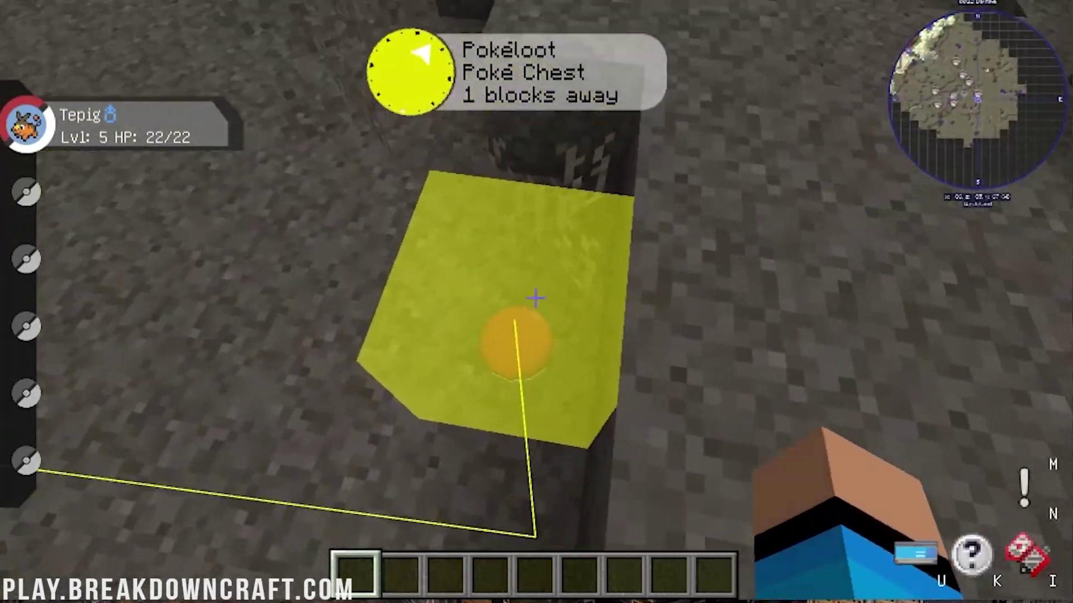
right_click(536, 299)
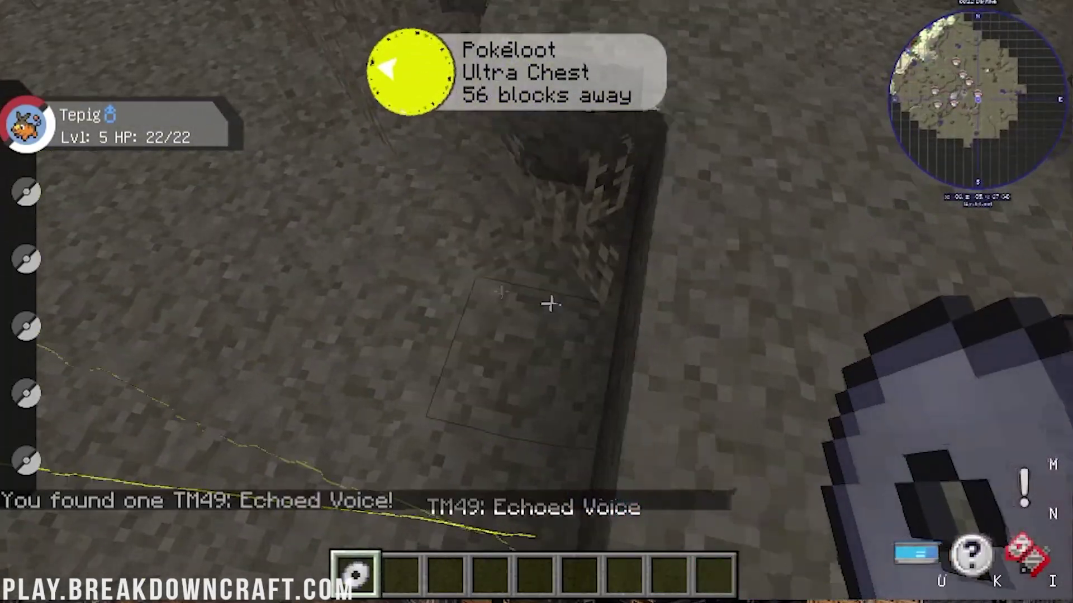
- Walk to the Ultra Chest, loot it, and continue across the Wasteland
key("w")
key("w")
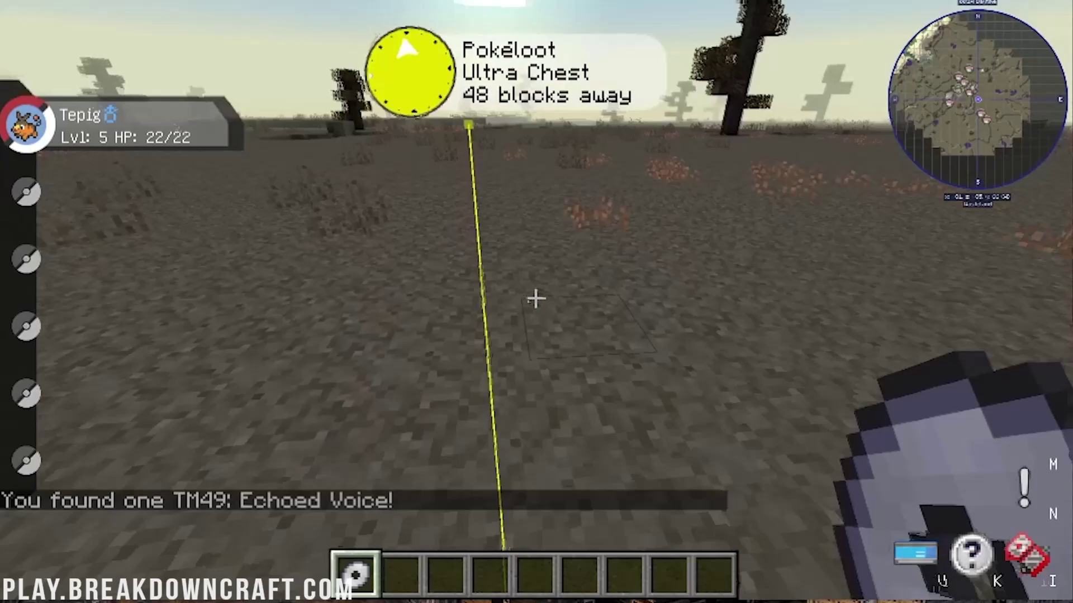
key("w")
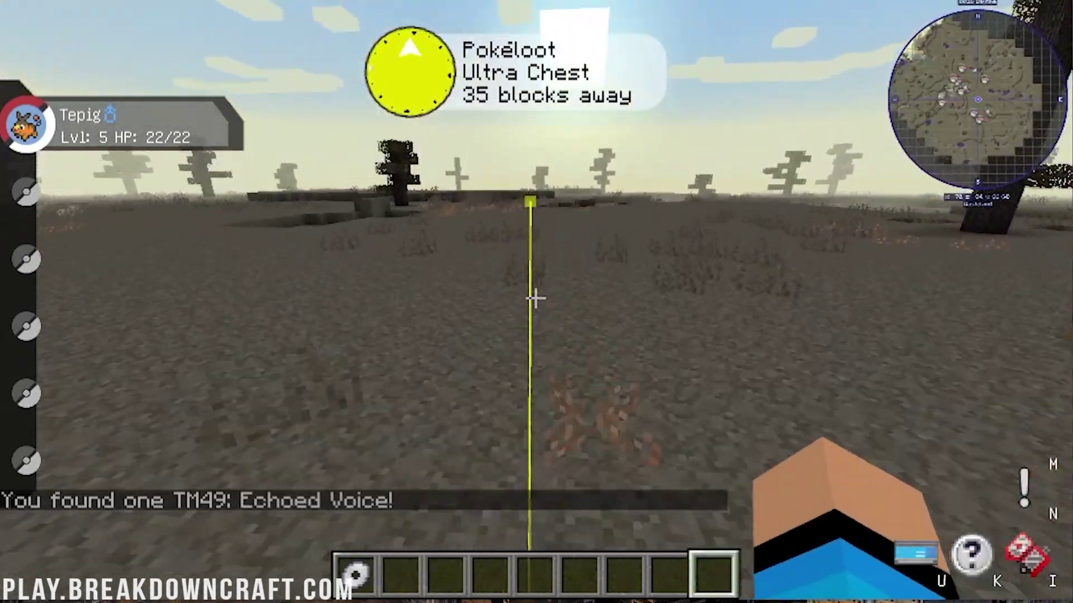
key("w")
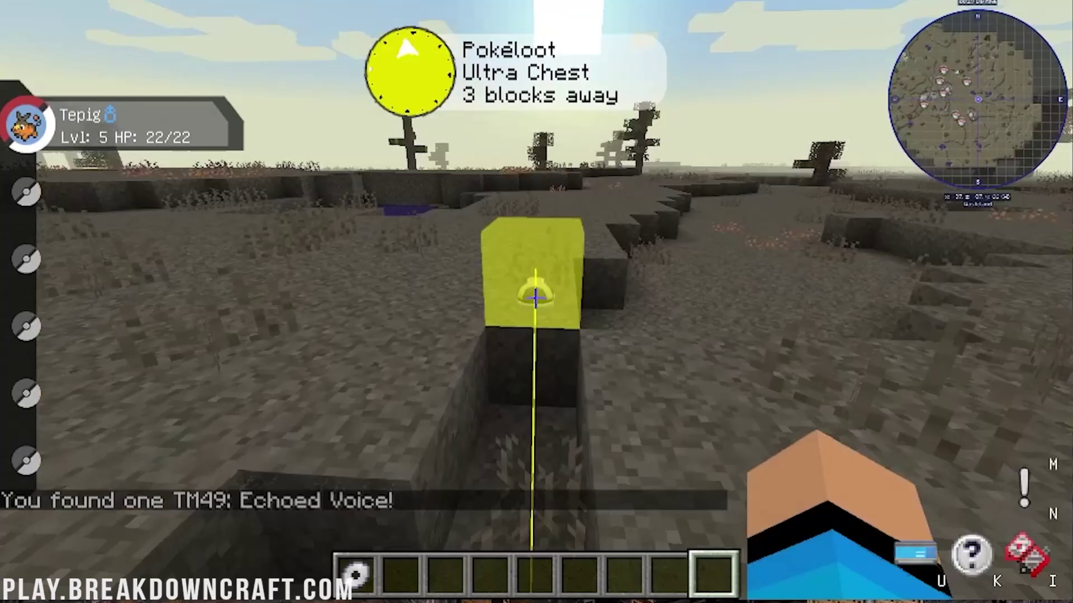
right_click(535, 299)
key("w")
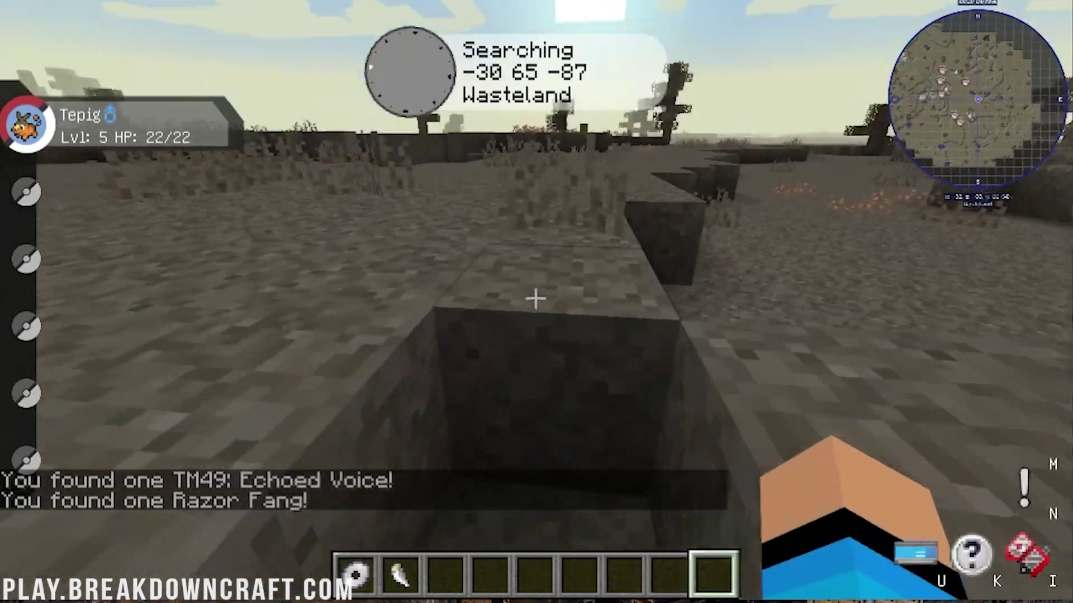
scroll(535, 299, "up", 7)
key("w")
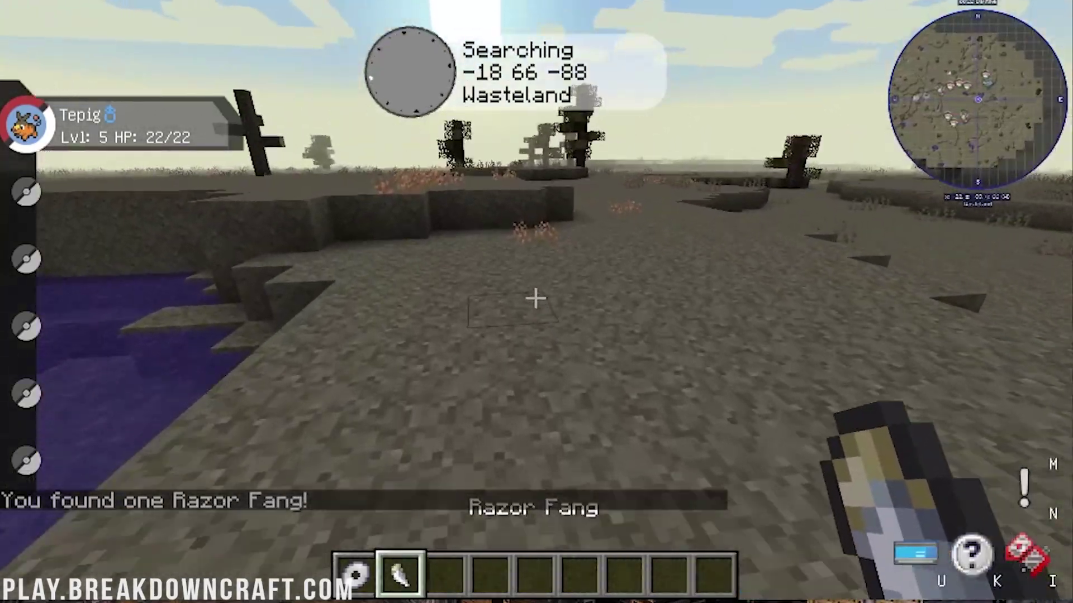
scroll(535, 299, "up", 2)
key("w")
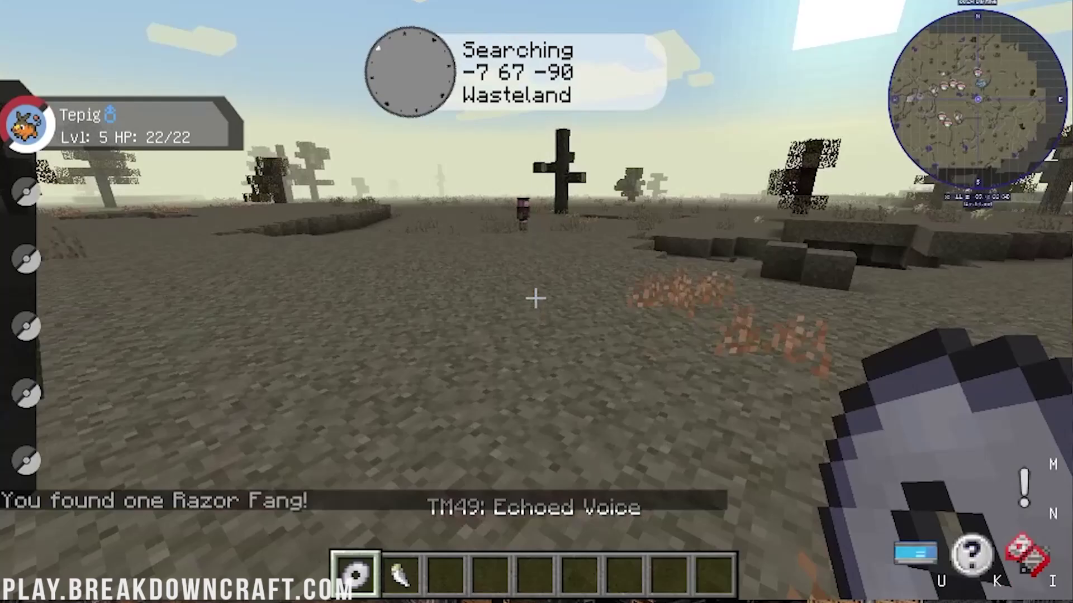
key("w")
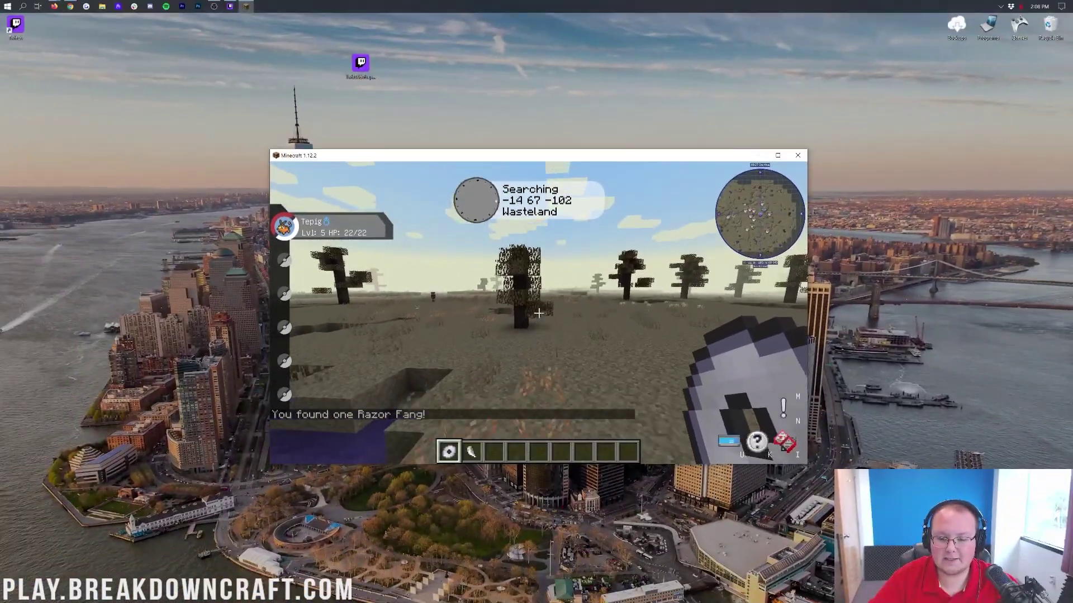
key("w")
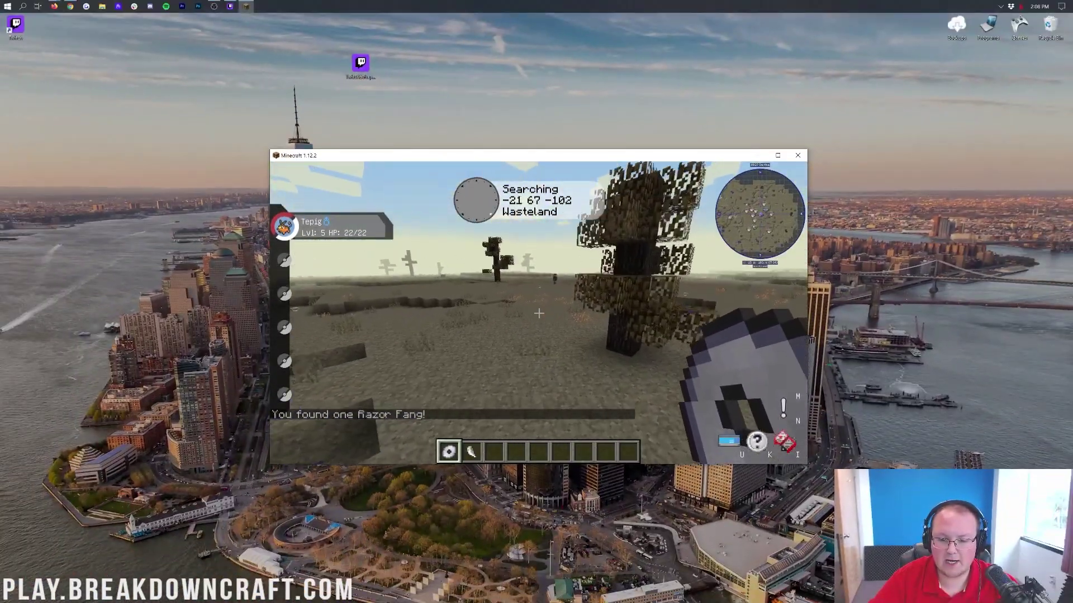
- Save and quit the world to the title screen, then refresh the multiplayer server list
key("Escape")
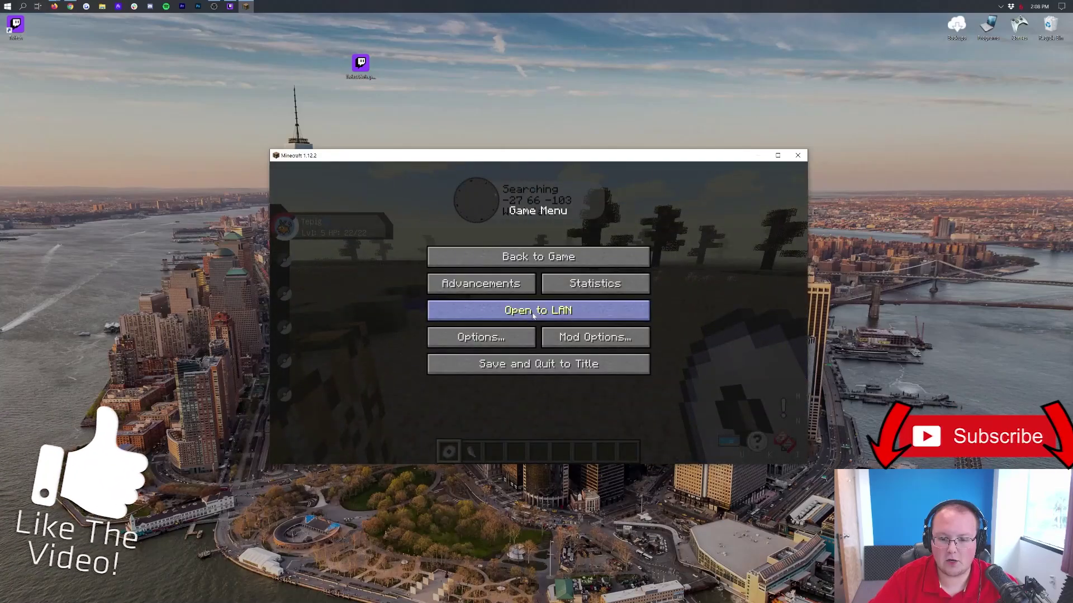
left_click(525, 363)
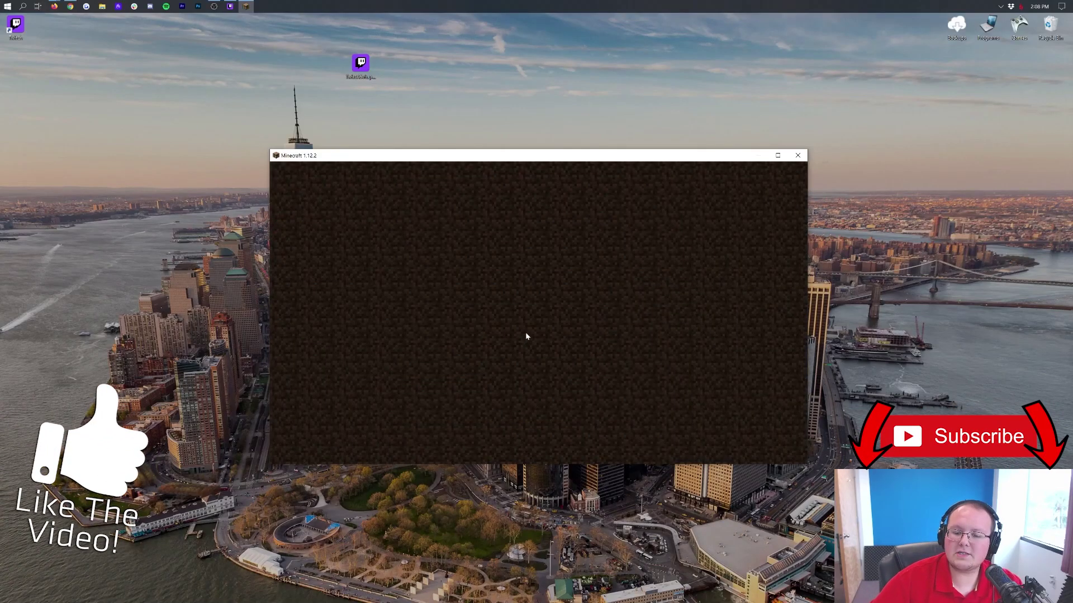
left_click(553, 328)
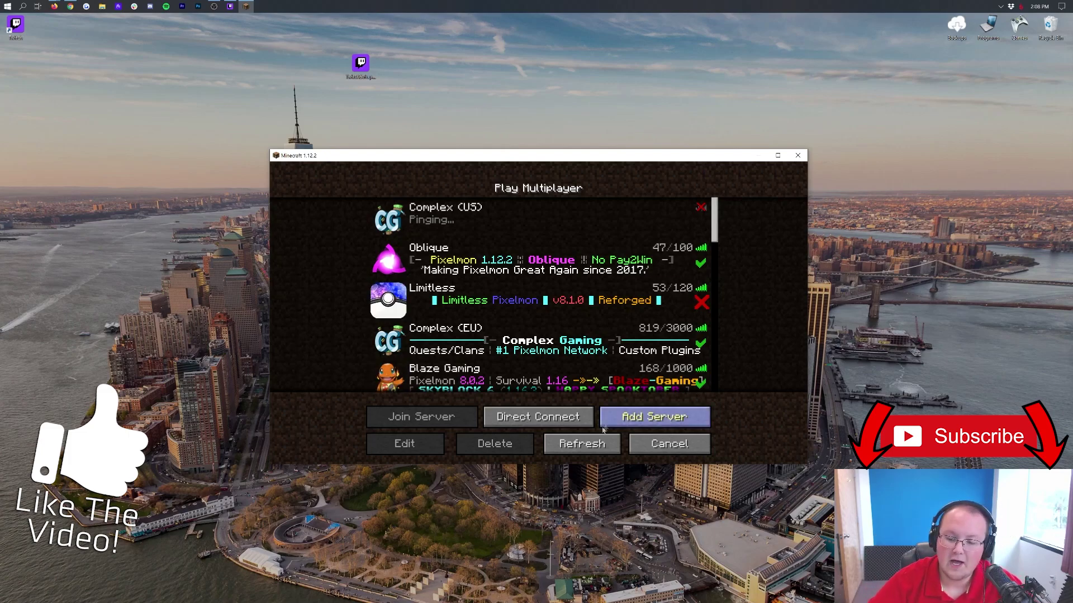
left_click(590, 449)
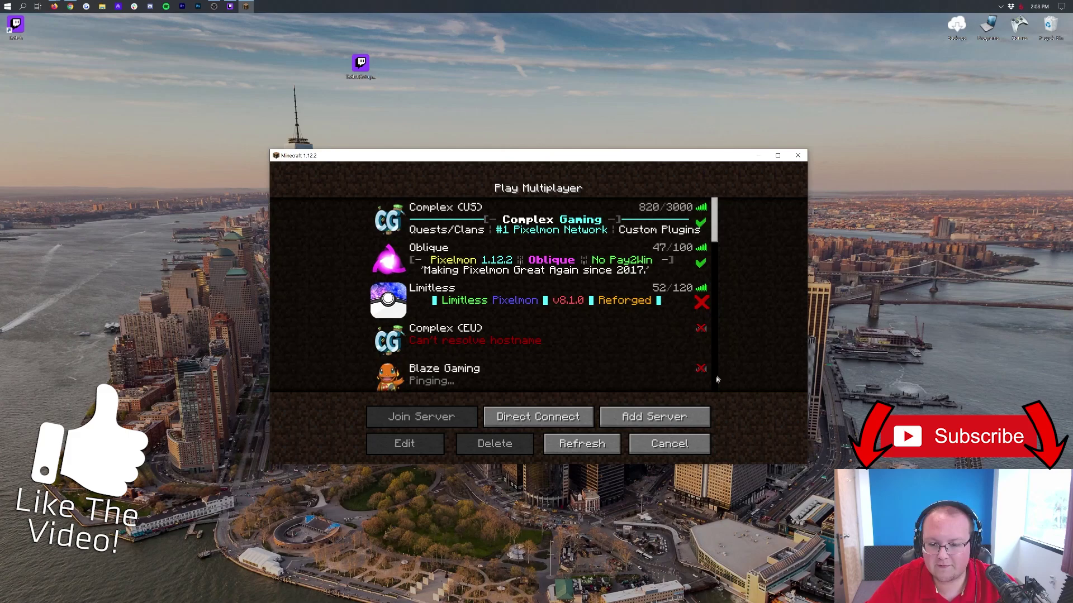
left_click(670, 444)
- Reopen the multiplayer server list, browse it, and return to the main menu
left_click(536, 328)
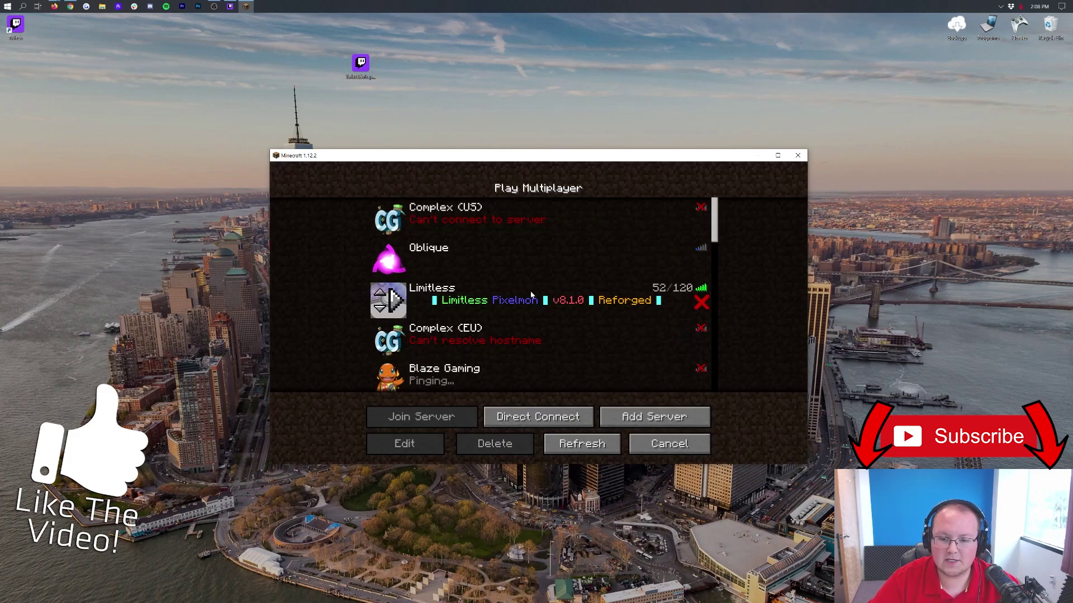
scroll(710, 229, "down", 15)
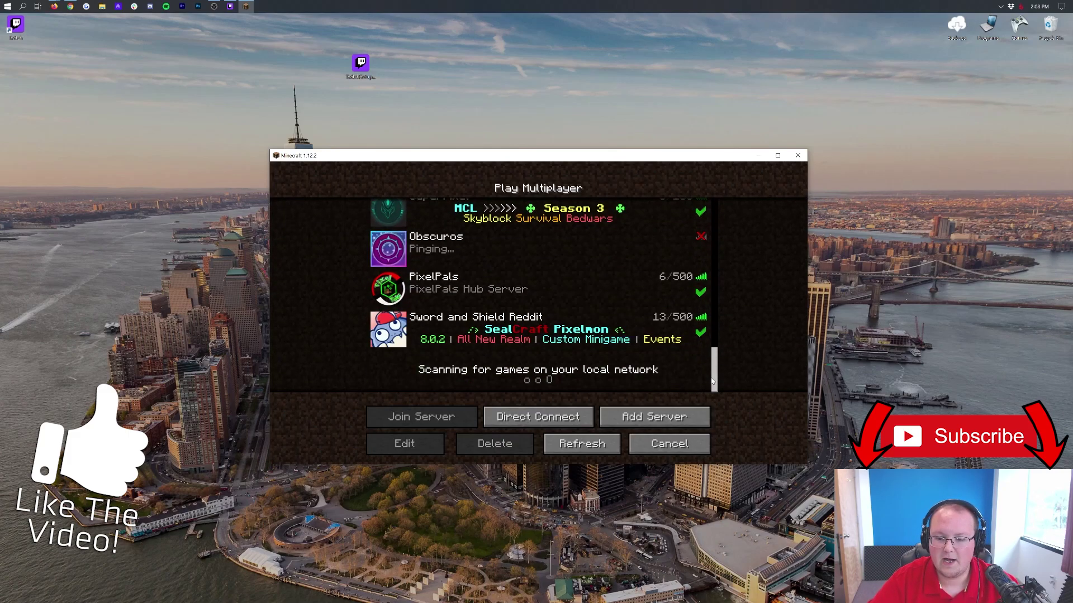
scroll(707, 241, "up", 10)
left_click(668, 439)
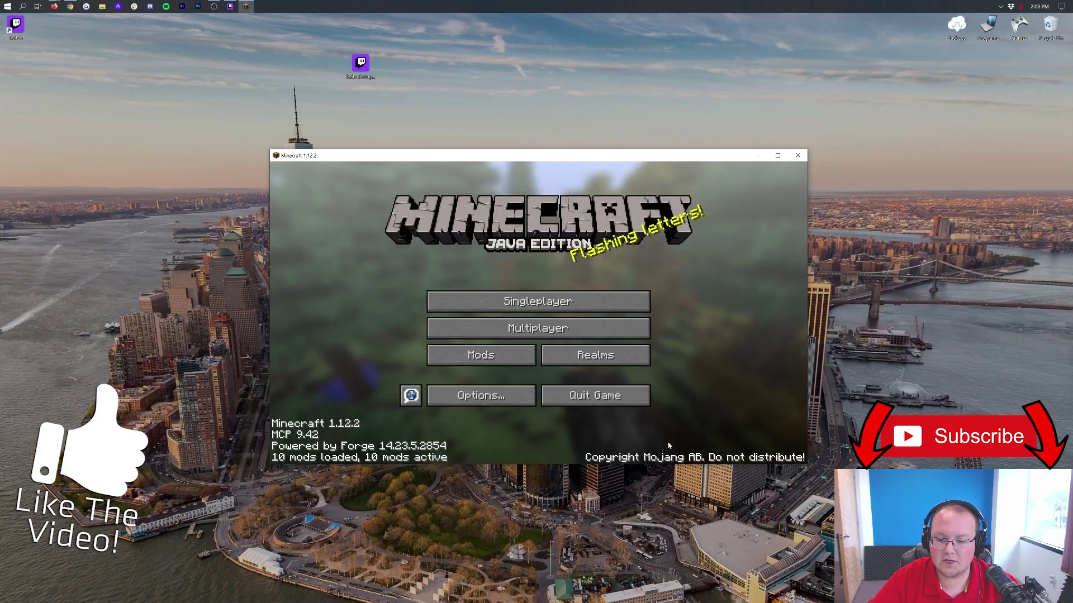